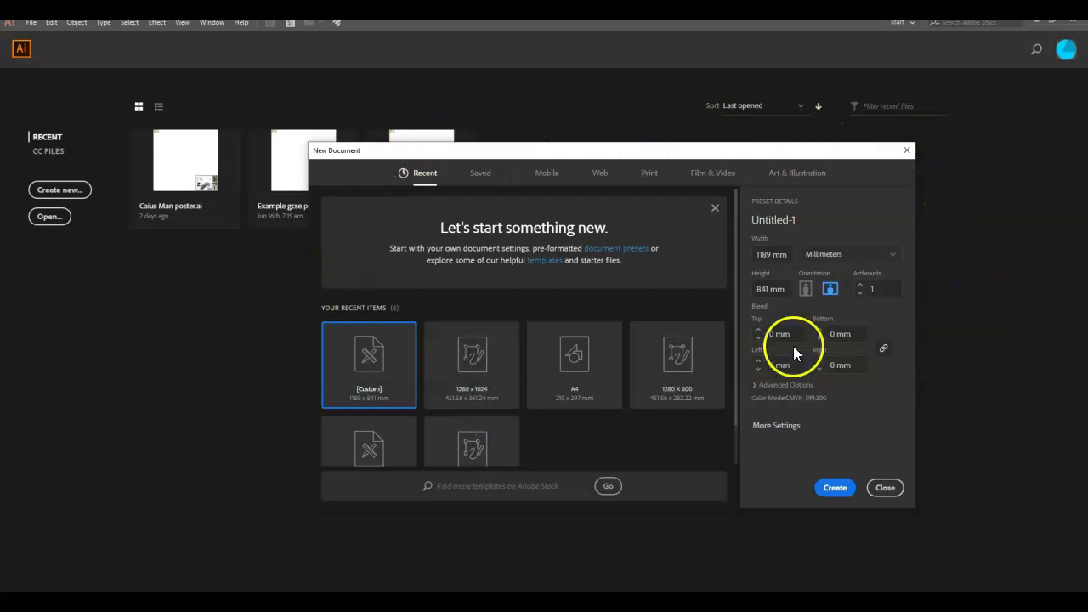
# Create an Art & Illustration document from the 1280 x 1024 preset with units in millimetres
pyautogui.click(793, 174)
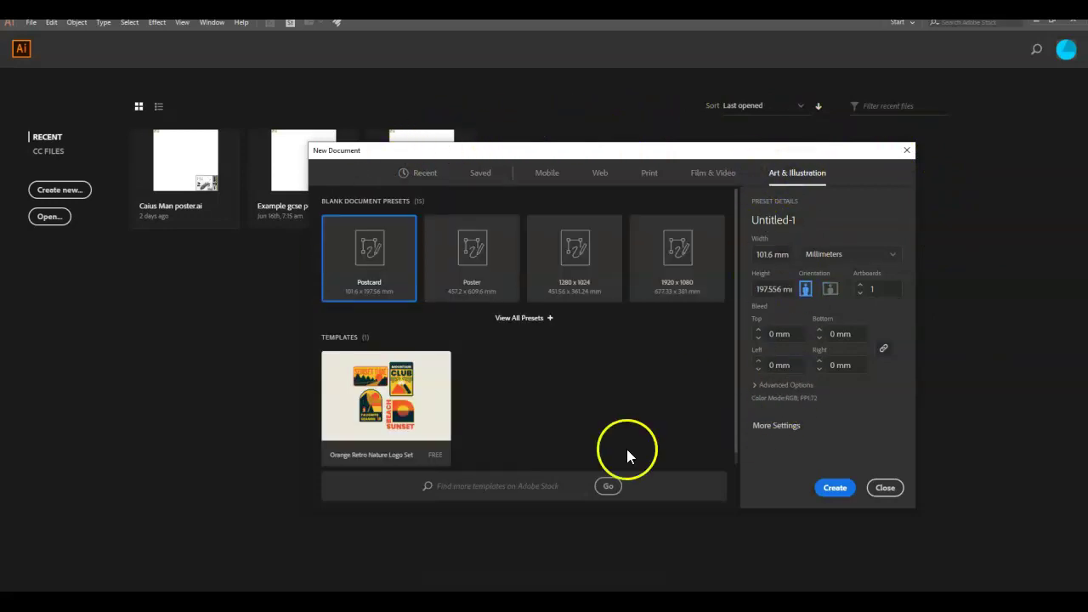
pyautogui.click(567, 293)
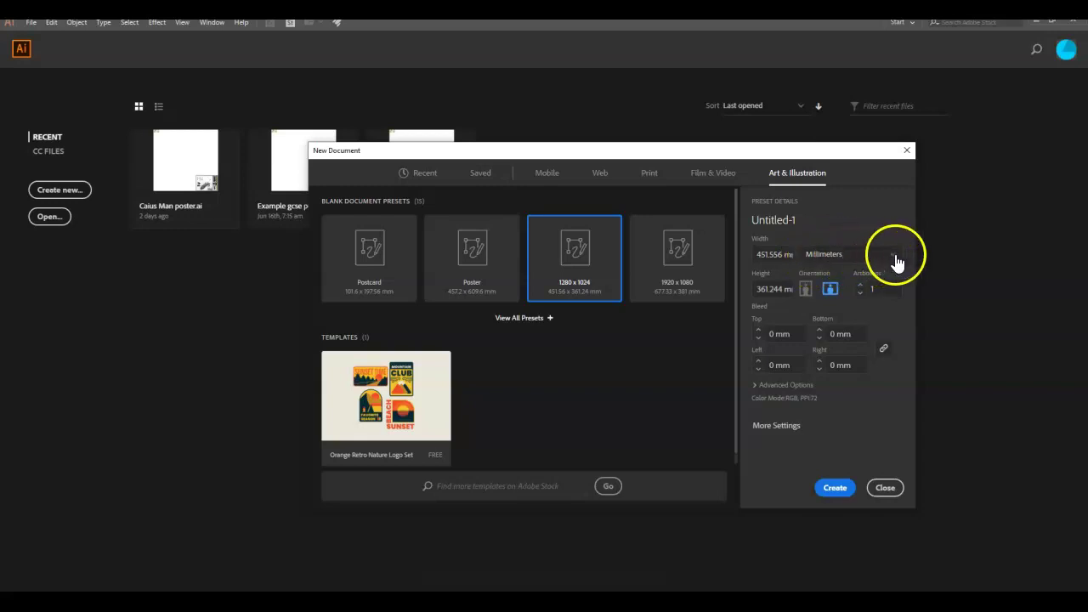
pyautogui.click(895, 260)
pyautogui.click(831, 333)
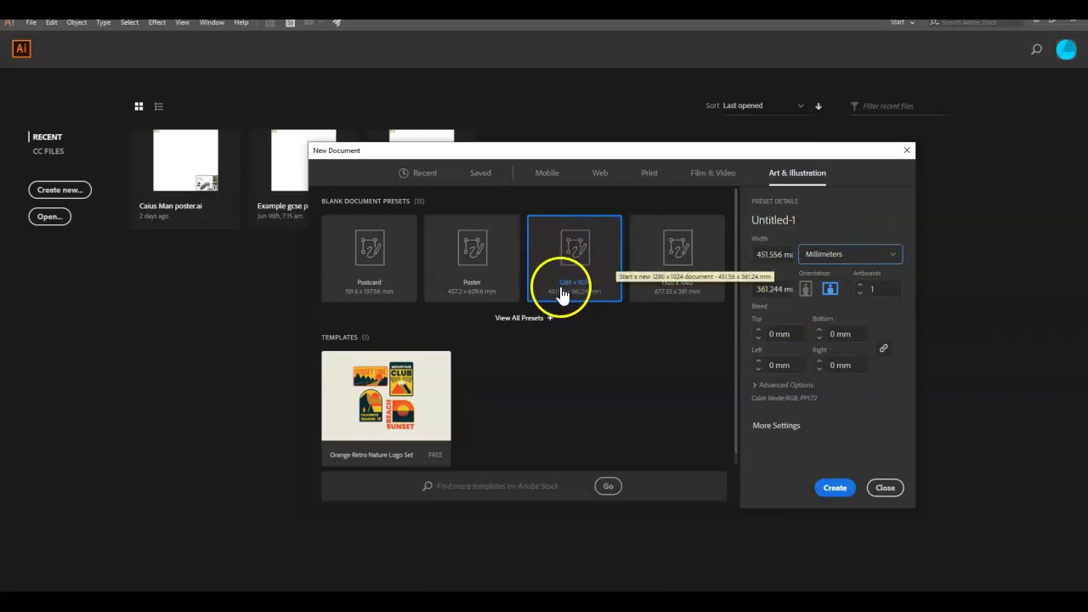
pyautogui.click(833, 489)
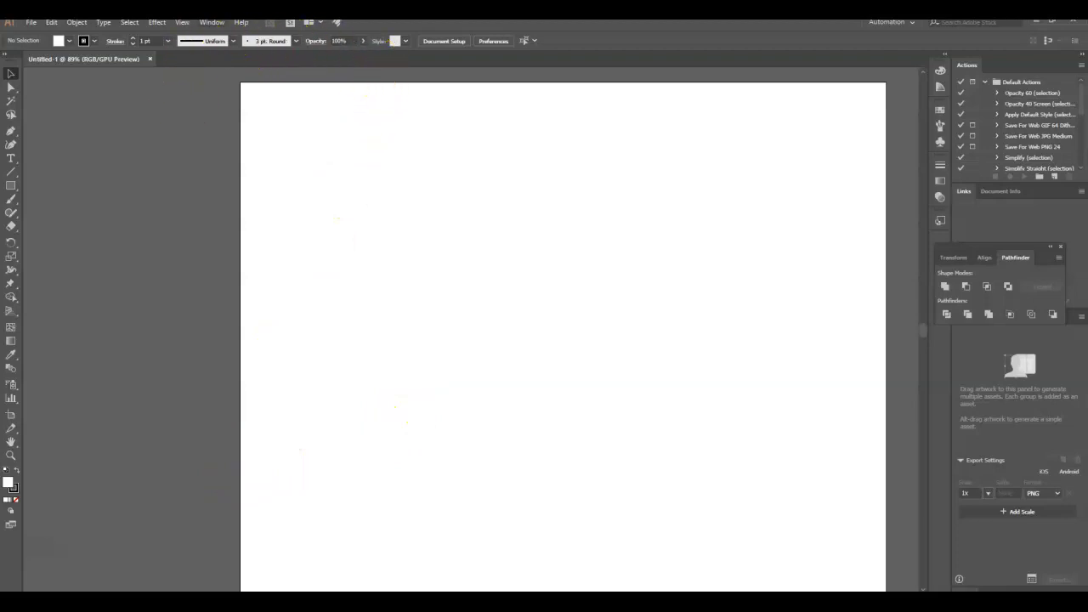
# Hide and then restore the Control bar from the Window menu
pyautogui.click(209, 22)
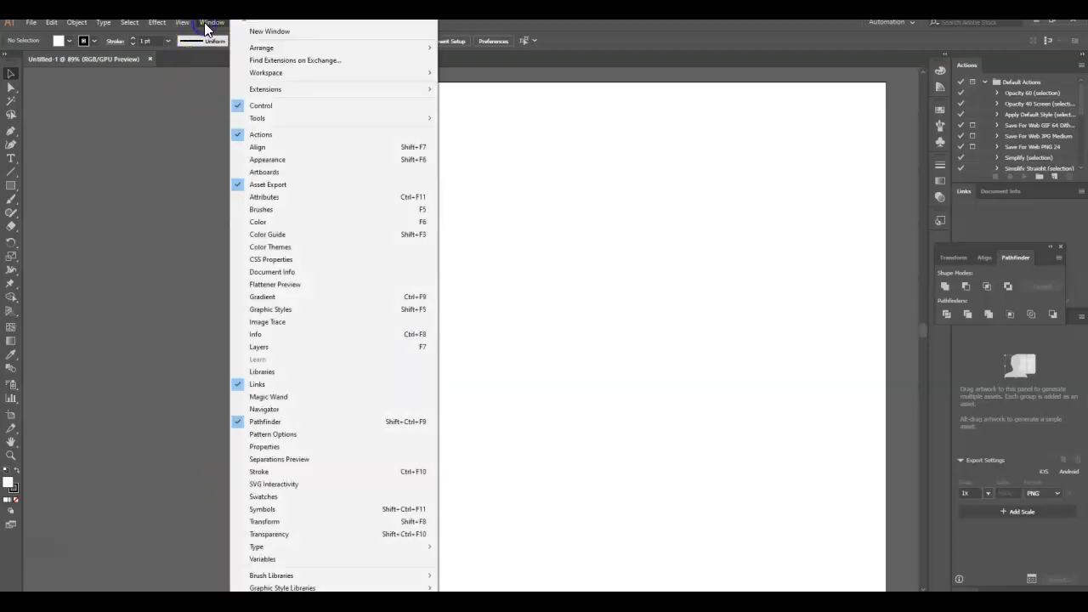
pyautogui.click(259, 109)
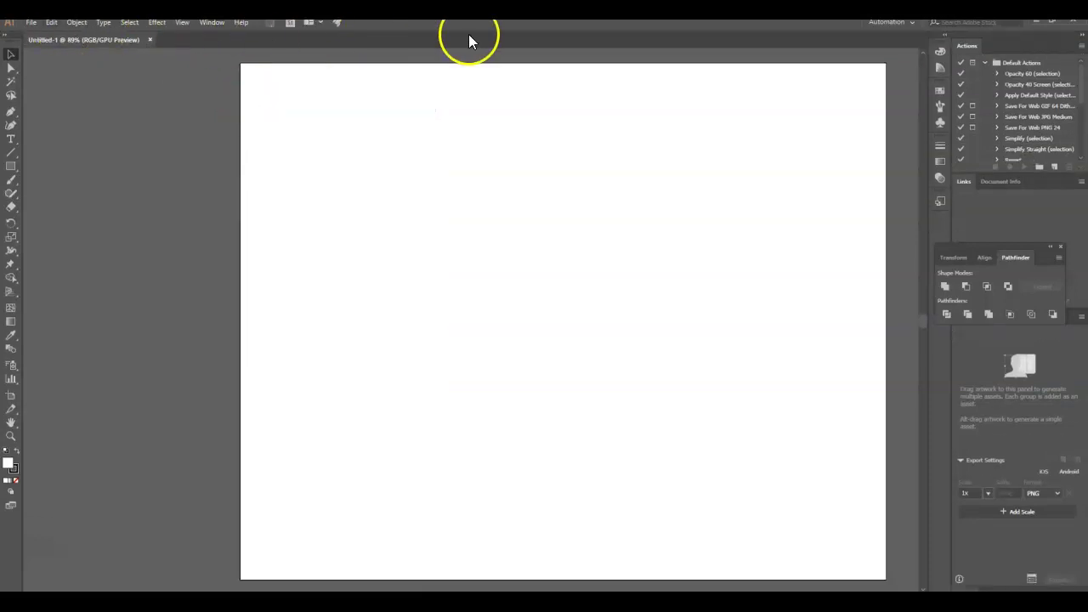
pyautogui.click(211, 24)
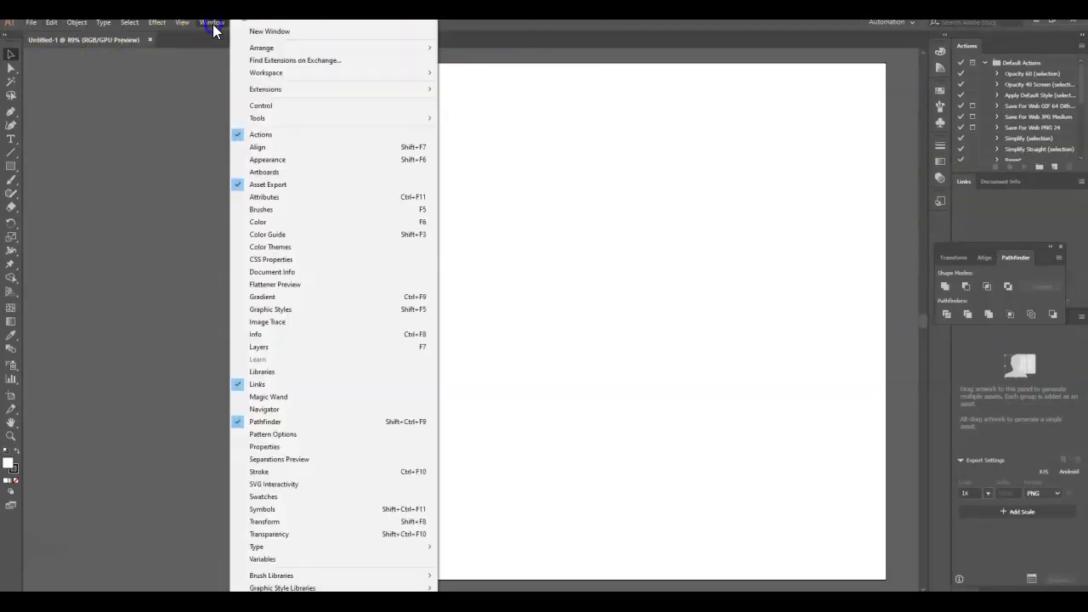
pyautogui.click(260, 106)
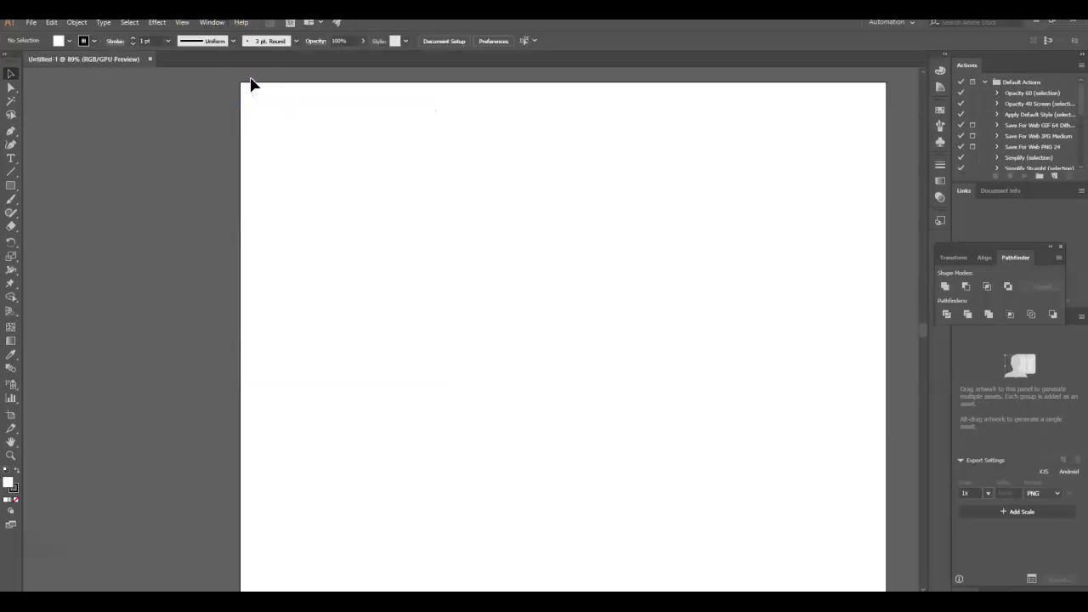
# Toggle the Links panel and hide the Asset Export and Actions panels
pyautogui.click(212, 23)
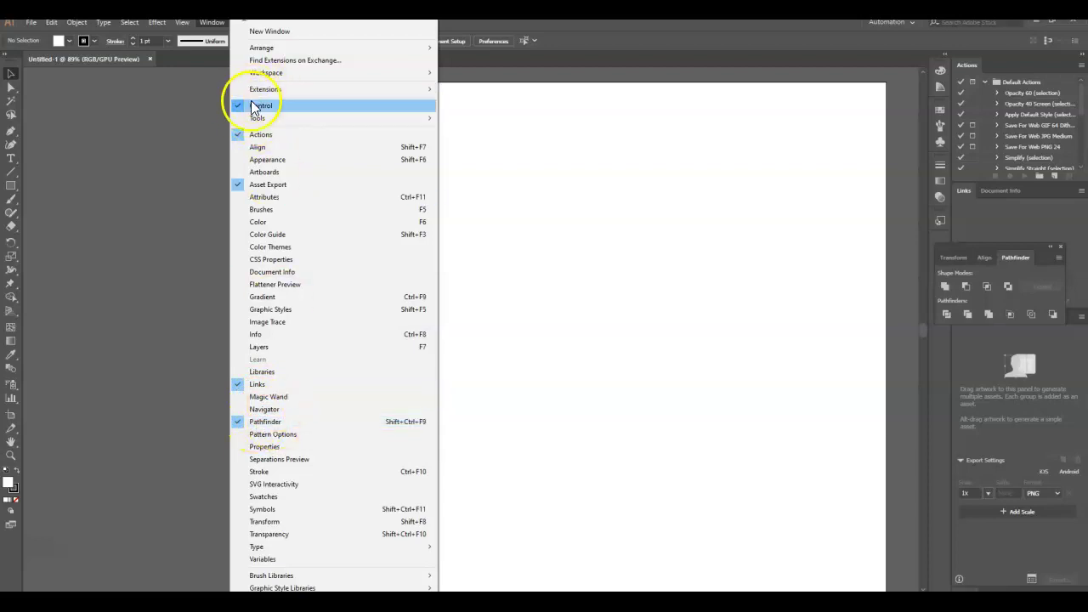
pyautogui.click(241, 385)
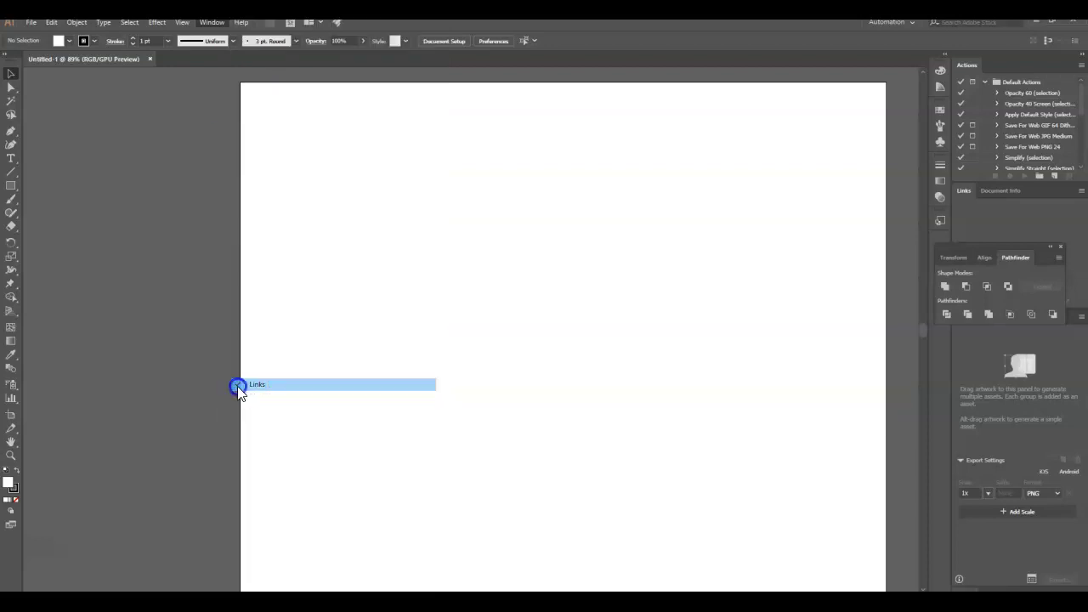
pyautogui.click(211, 22)
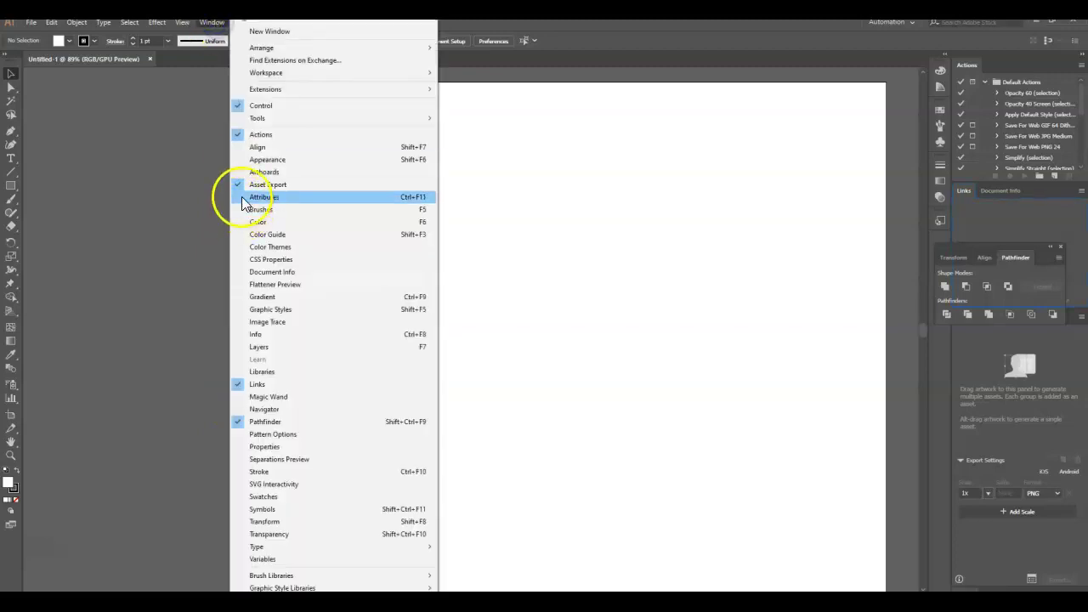
pyautogui.click(241, 185)
pyautogui.click(212, 22)
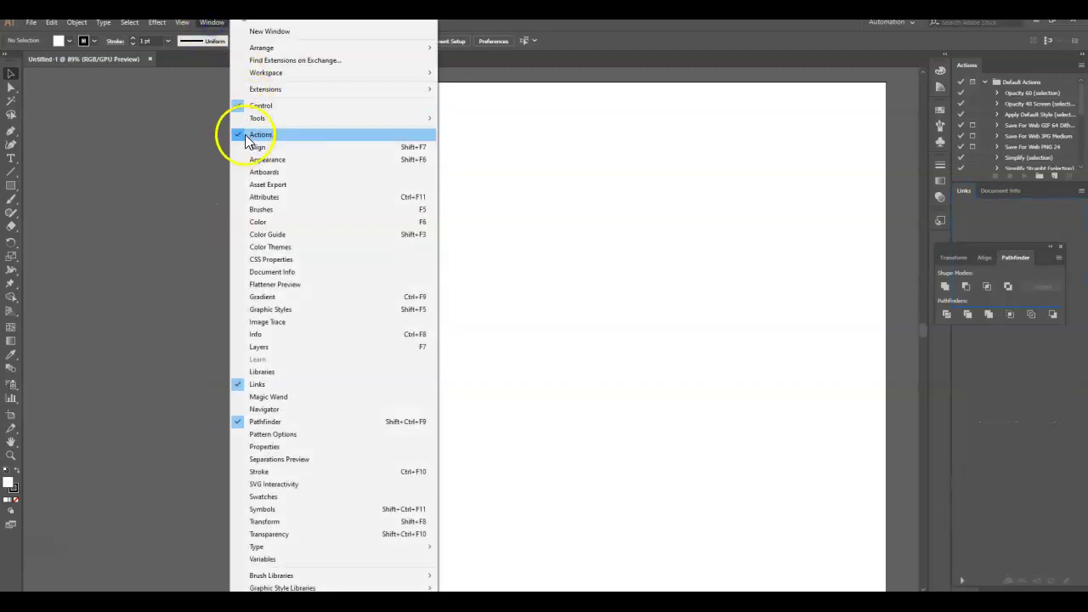
pyautogui.click(242, 134)
# Toggle the Links panel twice more and close the Window menu unchanged
pyautogui.click(211, 22)
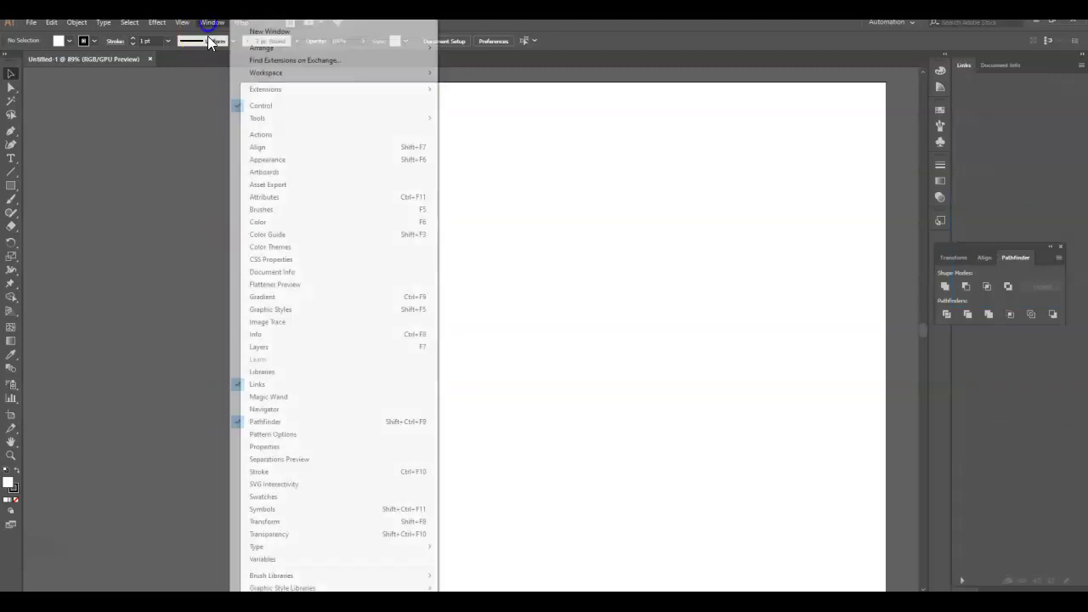
pyautogui.click(240, 385)
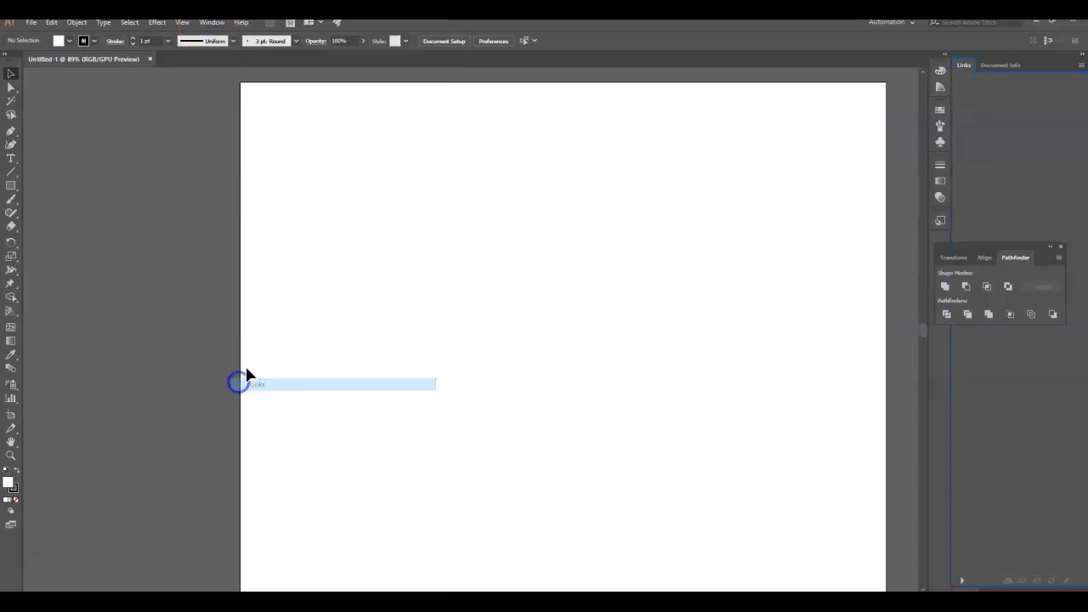
pyautogui.click(212, 22)
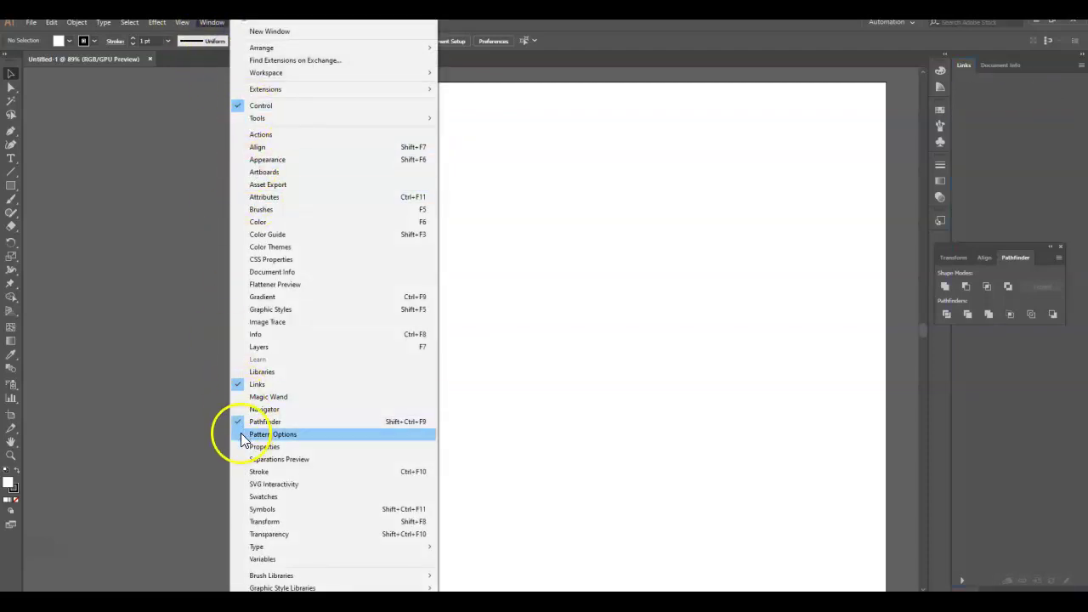
pyautogui.click(240, 384)
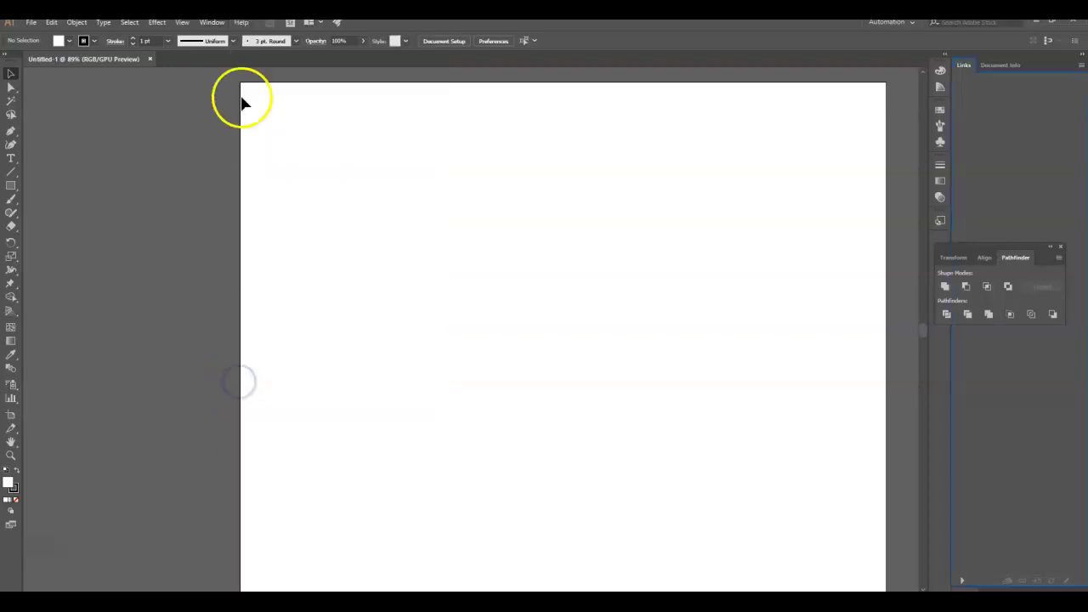
pyautogui.click(212, 23)
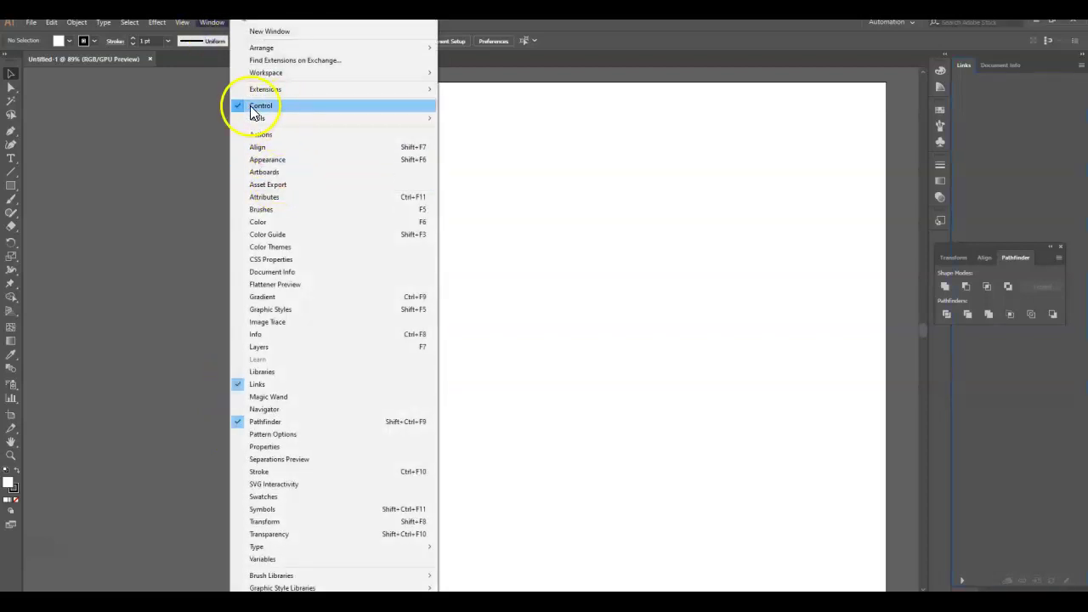
pyautogui.click(491, 384)
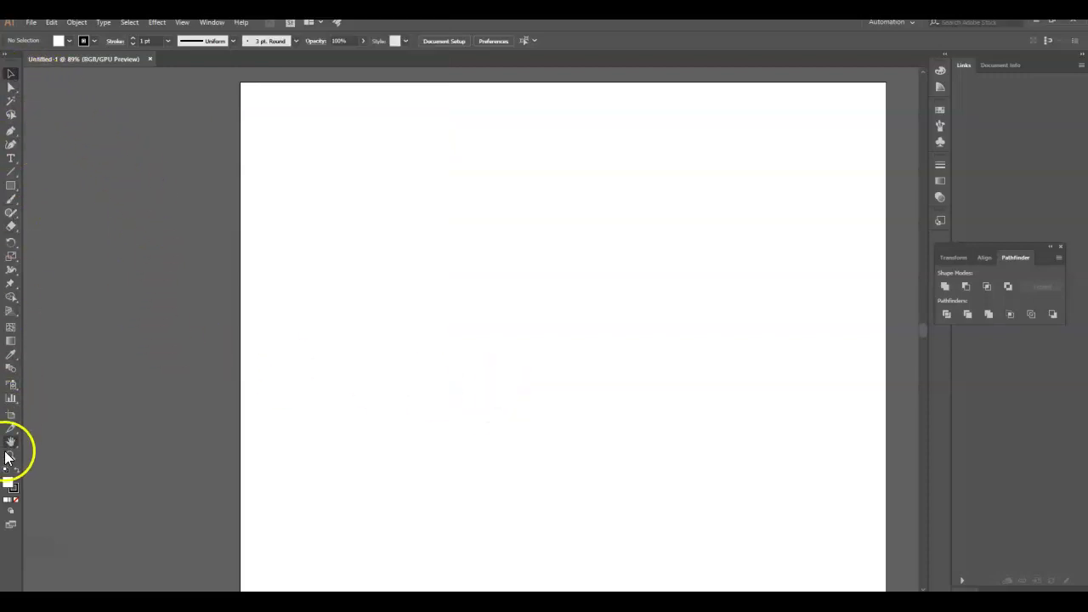
# Draw a 65 x 65 mm circle with the Ellipse tool dialog
pyautogui.click(16, 189)
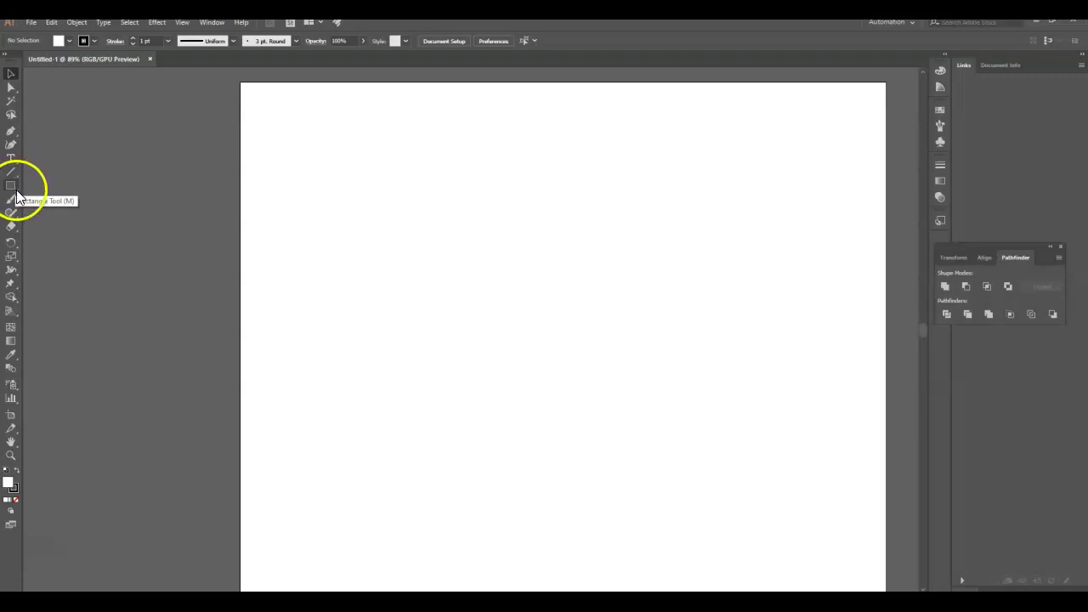
pyautogui.click(16, 192)
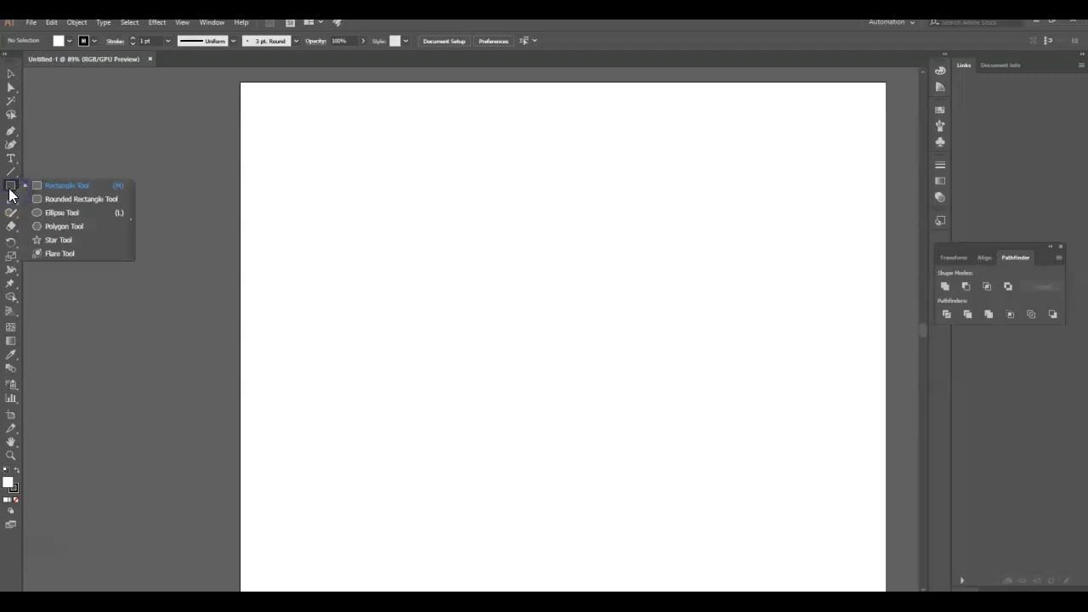
pyautogui.moveTo(12, 195); pyautogui.dragTo(49, 209)
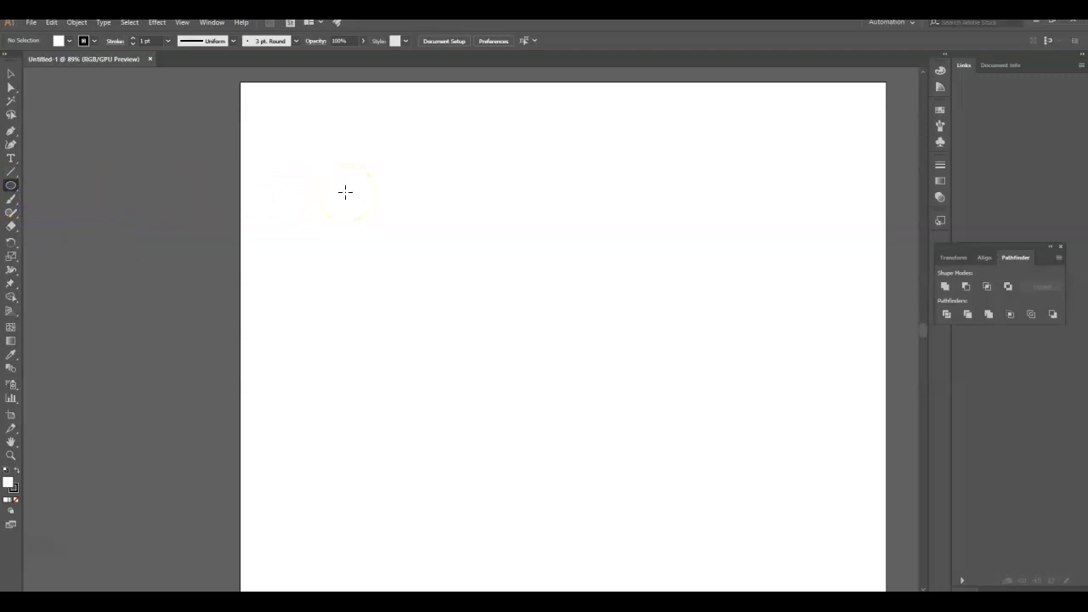
pyautogui.click(345, 192)
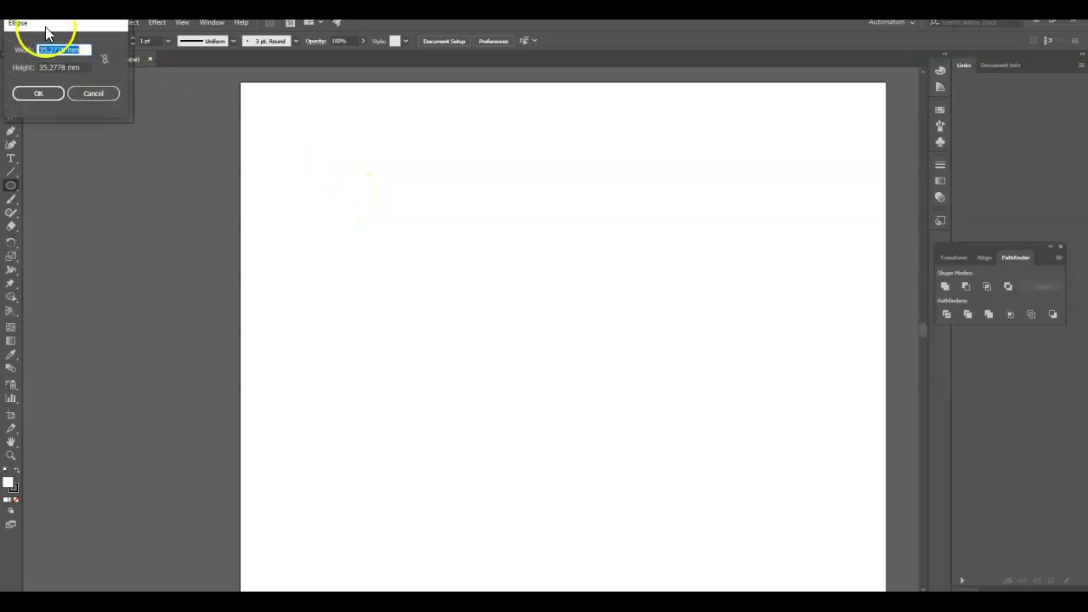
pyautogui.moveTo(45, 27); pyautogui.dragTo(548, 182)
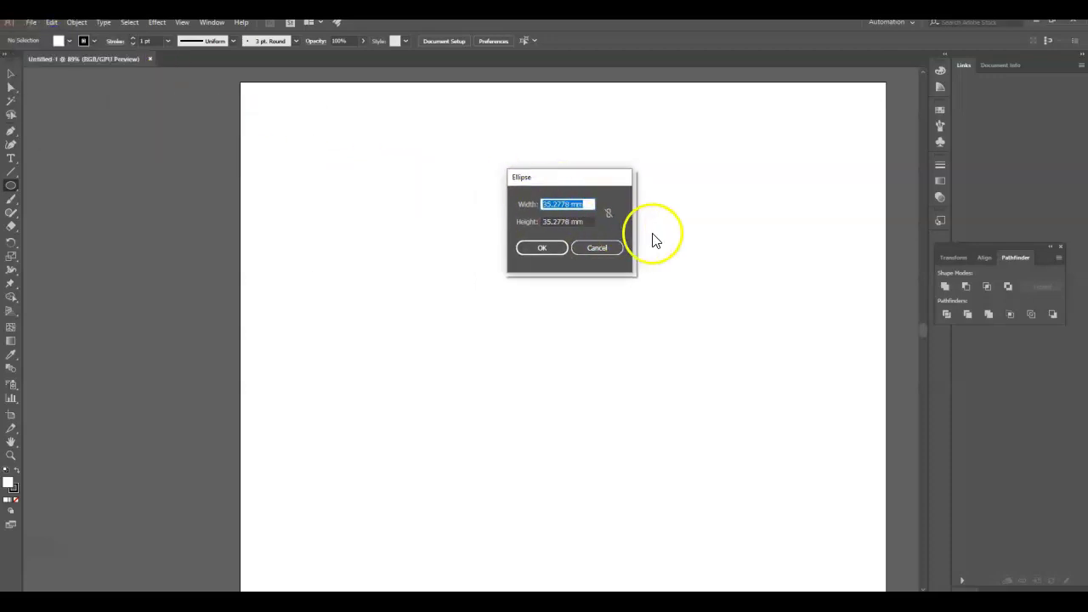
pyautogui.write('65')
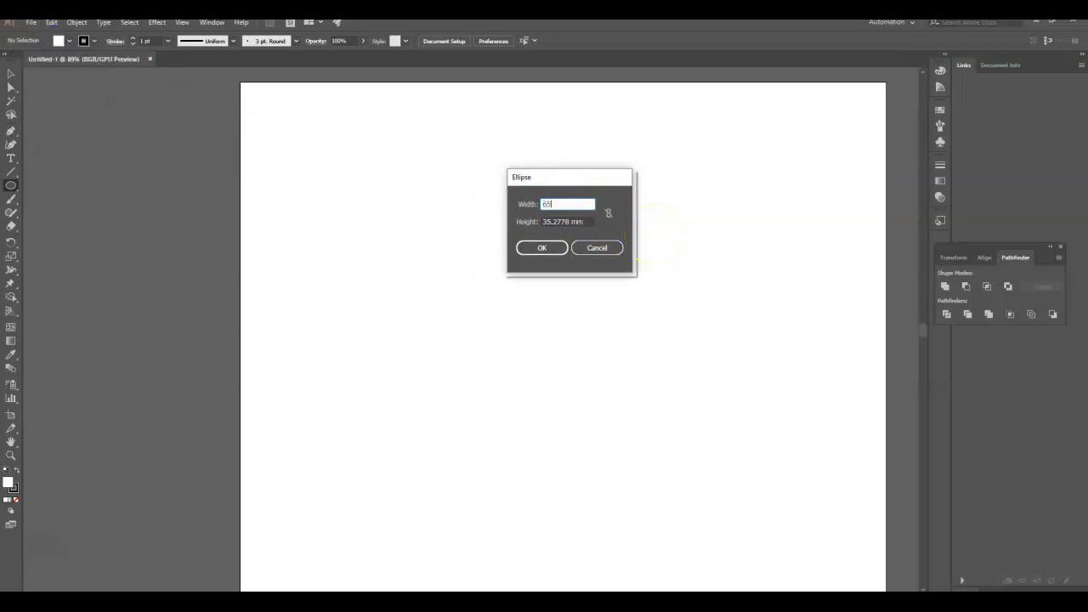
pyautogui.press('Tab')
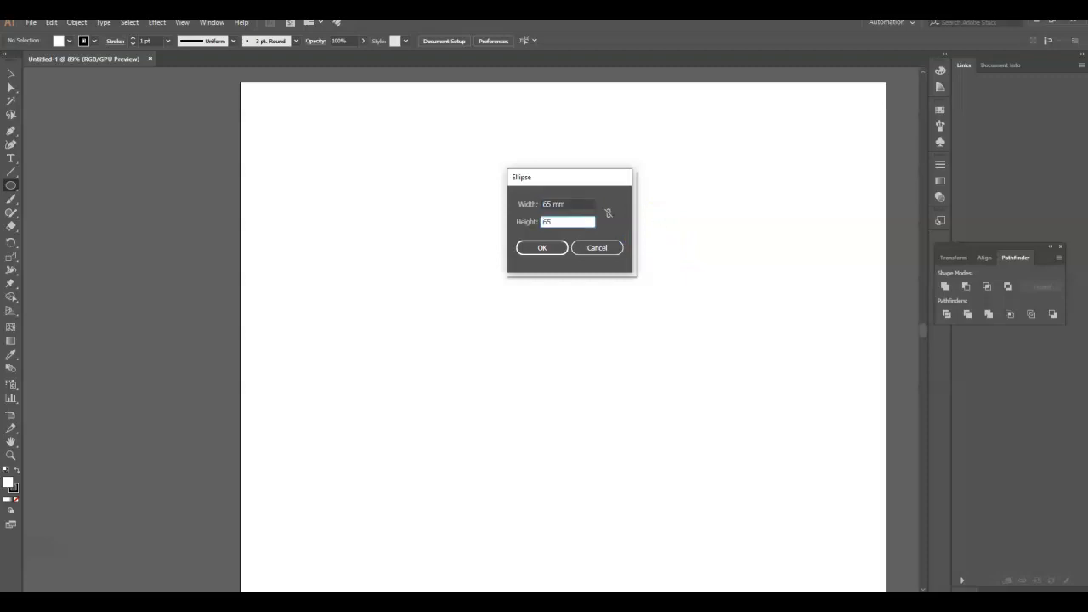
pyautogui.write('65')
pyautogui.press('Return')
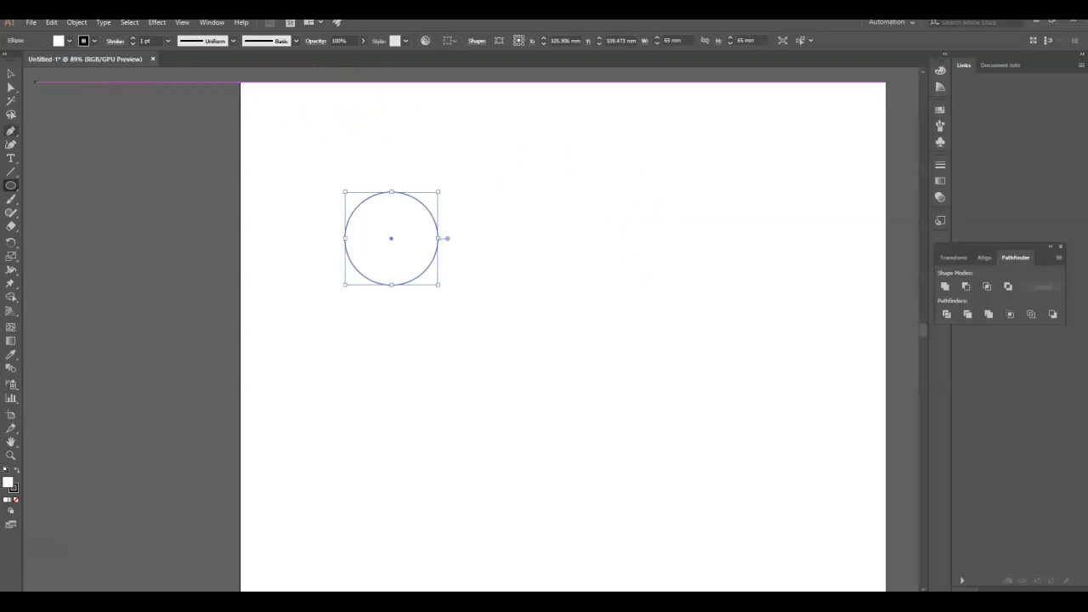
# Select the 65 mm circle and delete it
pyautogui.click(11, 74)
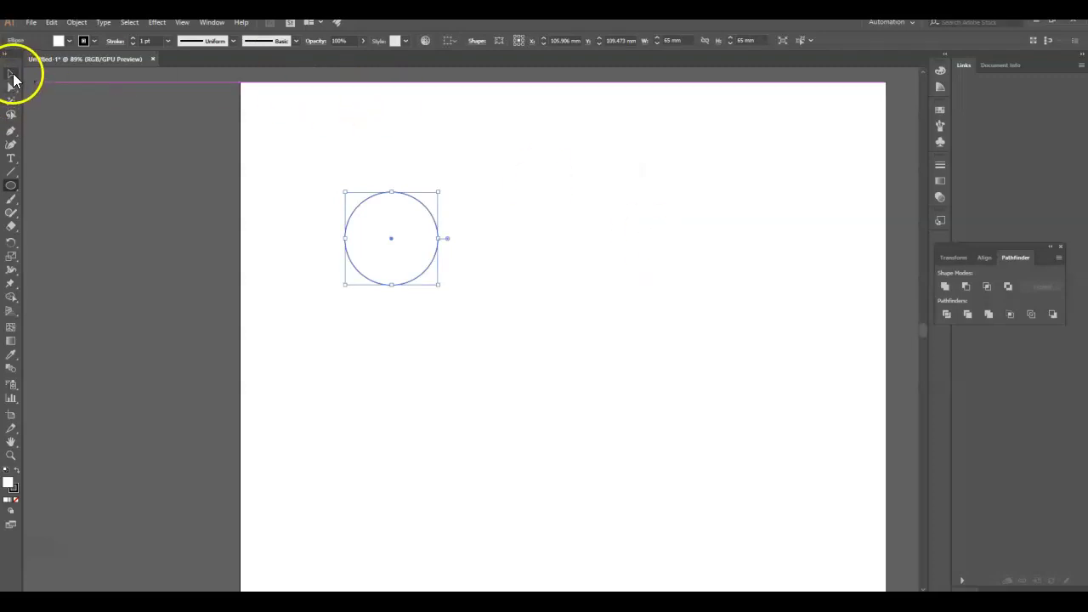
pyautogui.click(416, 181)
pyautogui.click(405, 209)
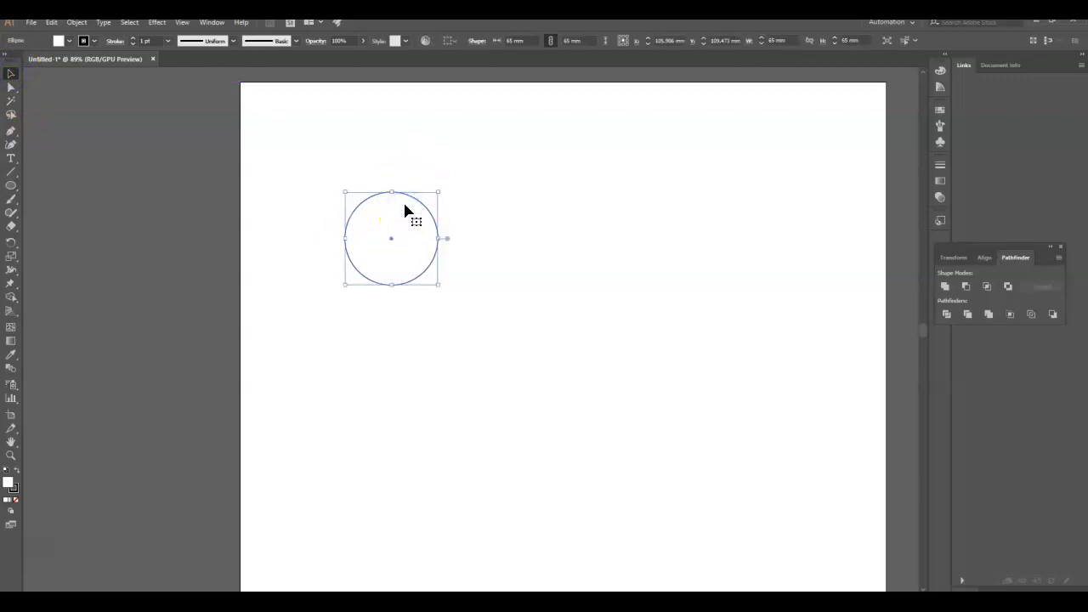
pyautogui.press('Delete')
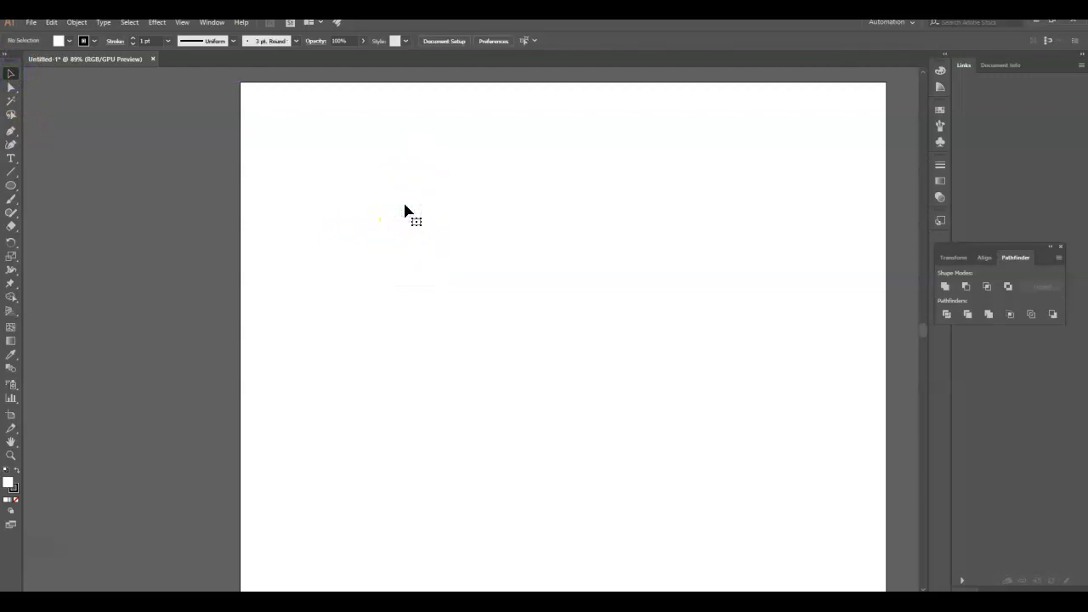
# Create a 65 mm circle and a 10 mm circle with the Ellipse dialog
pyautogui.click(10, 187)
pyautogui.click(76, 209)
pyautogui.click(454, 225)
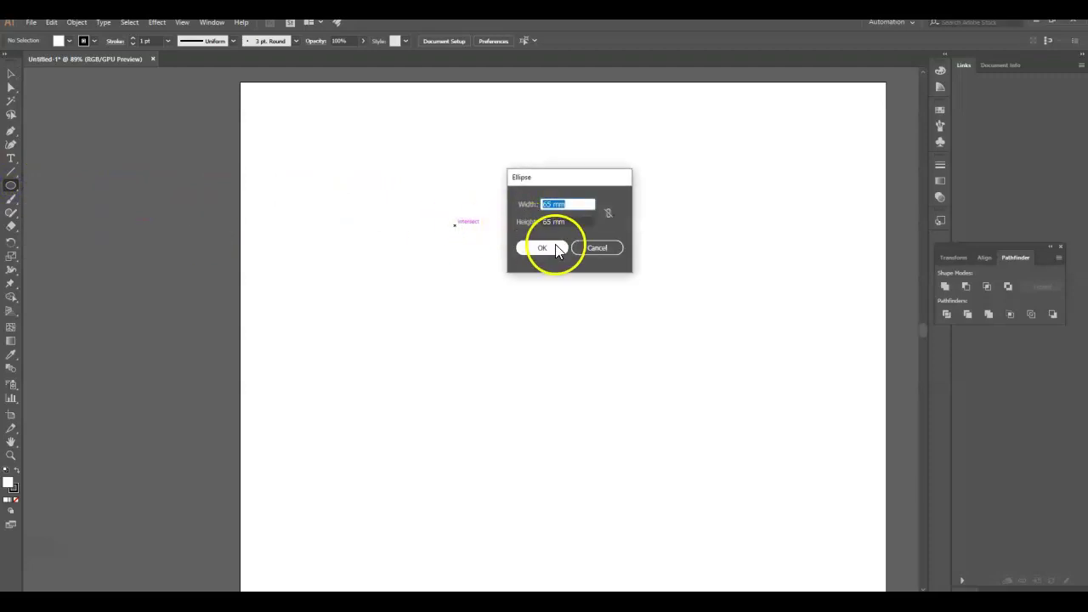
pyautogui.click(551, 246)
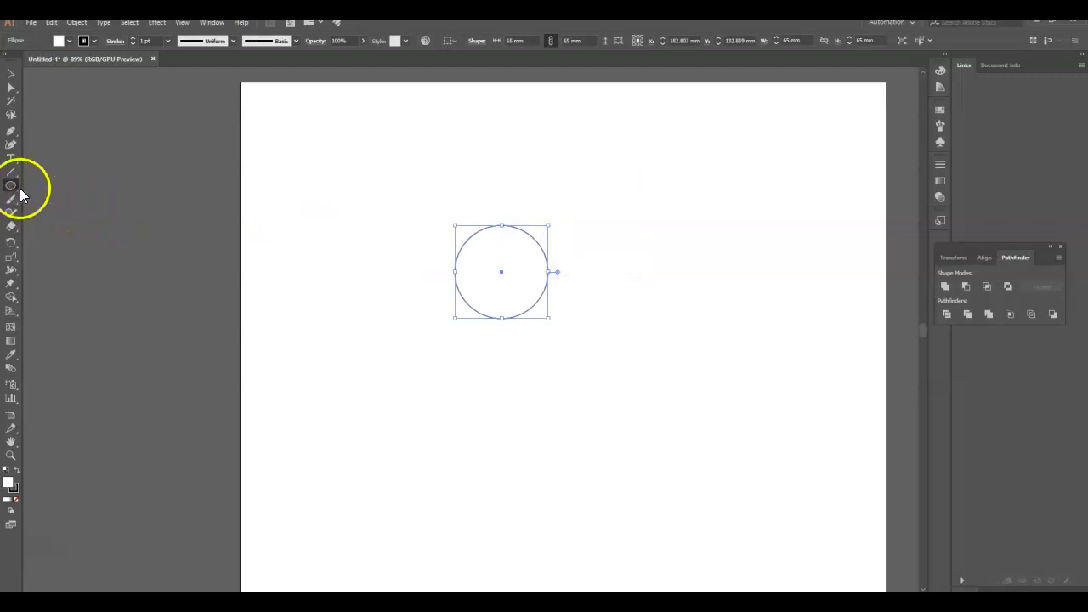
pyautogui.click(384, 176)
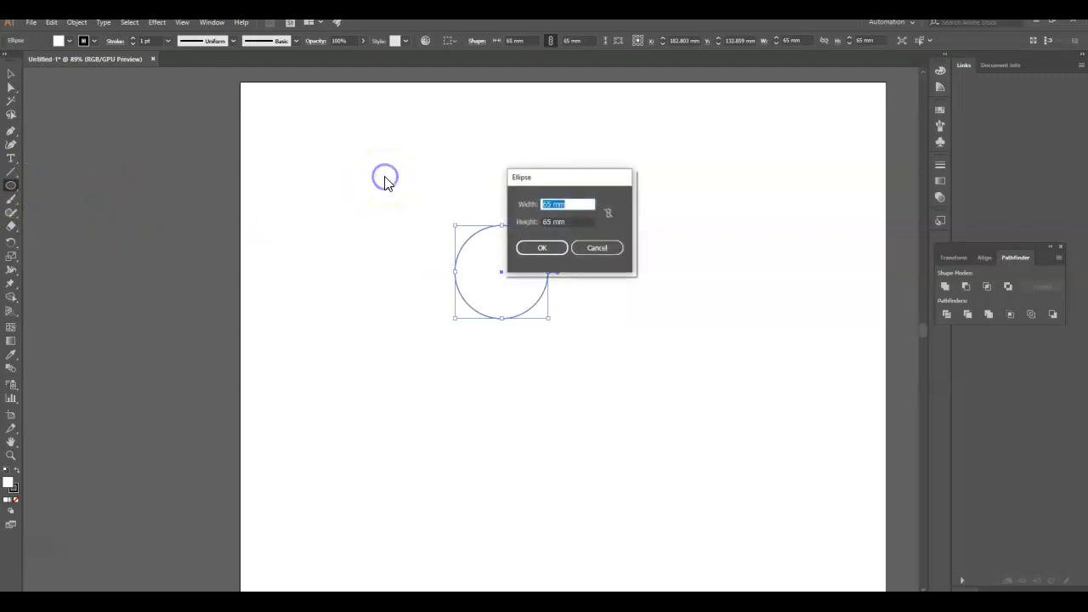
pyautogui.press('Tab')
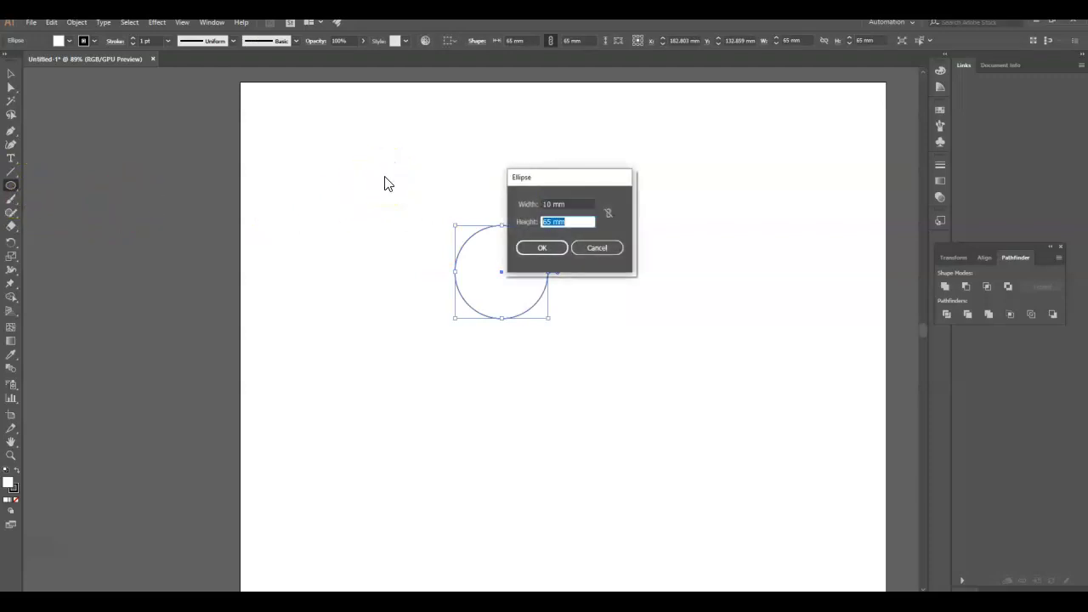
pyautogui.press('Return')
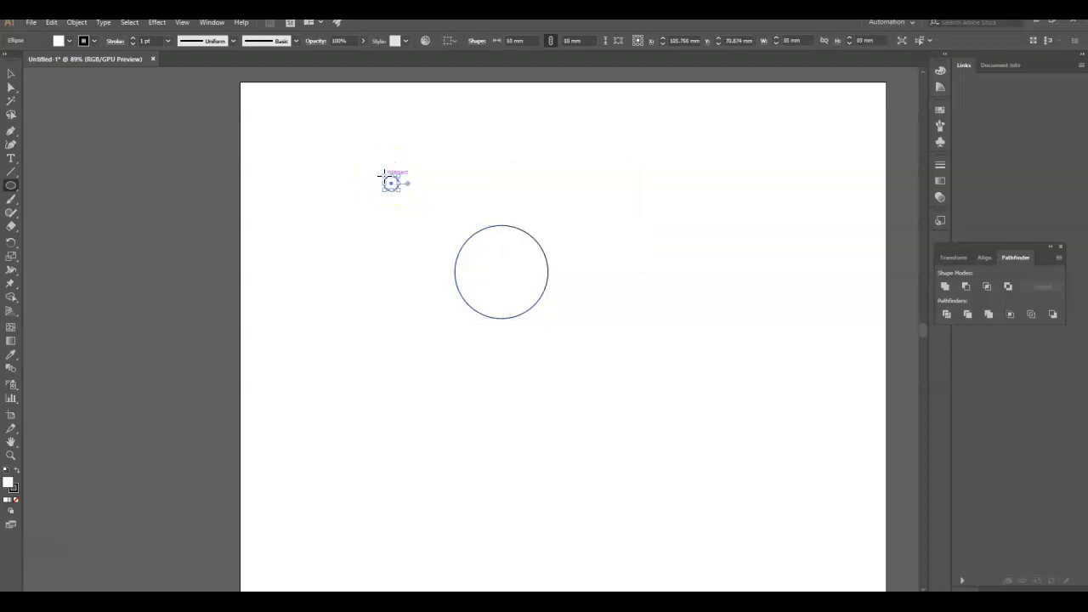
# Snap the 10 mm circle onto the big circle's top edge and a pasted copy onto the bottom
pyautogui.click(11, 75)
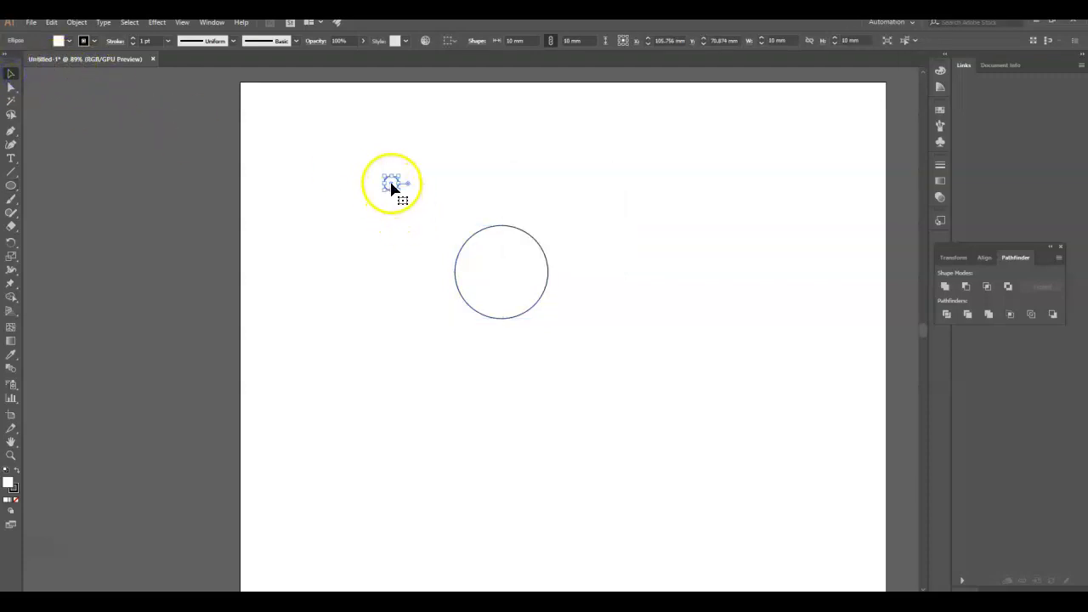
pyautogui.moveTo(391, 184); pyautogui.dragTo(502, 225)
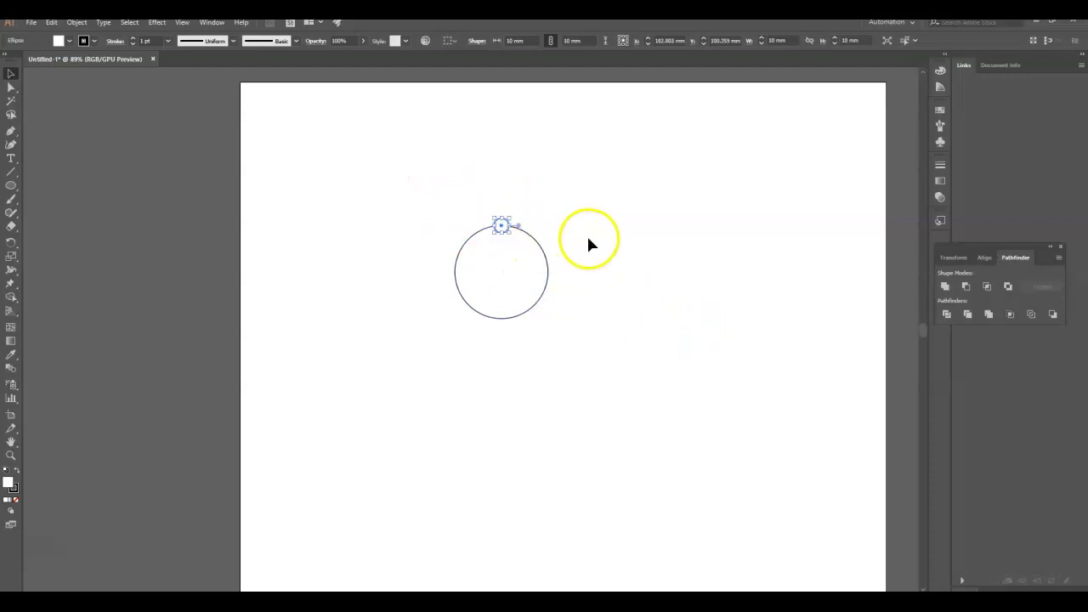
pyautogui.hotkey('ctrl', 'v')
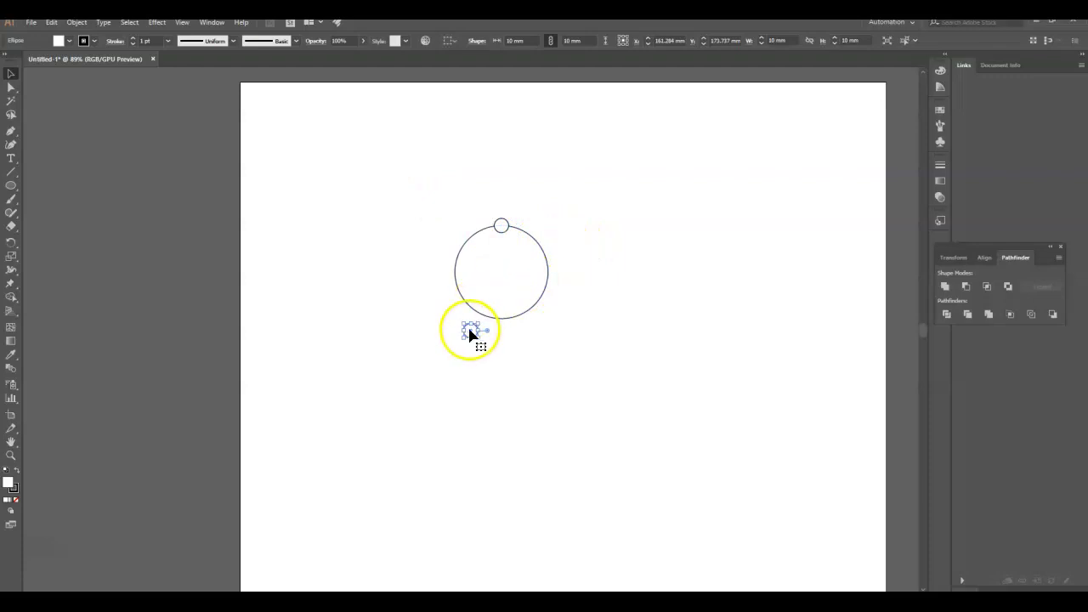
pyautogui.moveTo(471, 331); pyautogui.dragTo(500, 319)
pyautogui.click(533, 358)
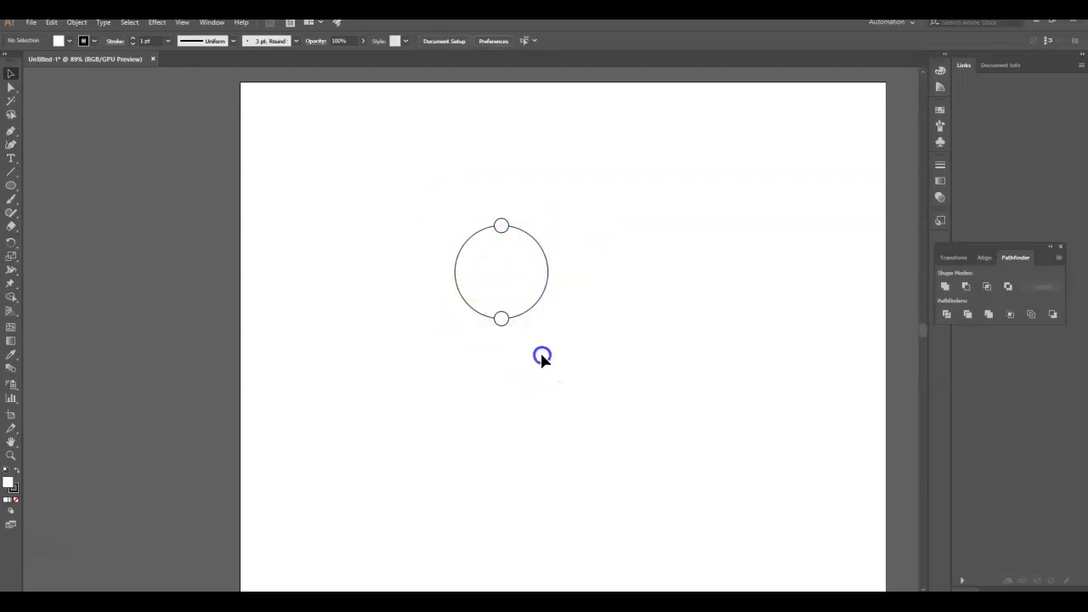
pyautogui.click(10, 75)
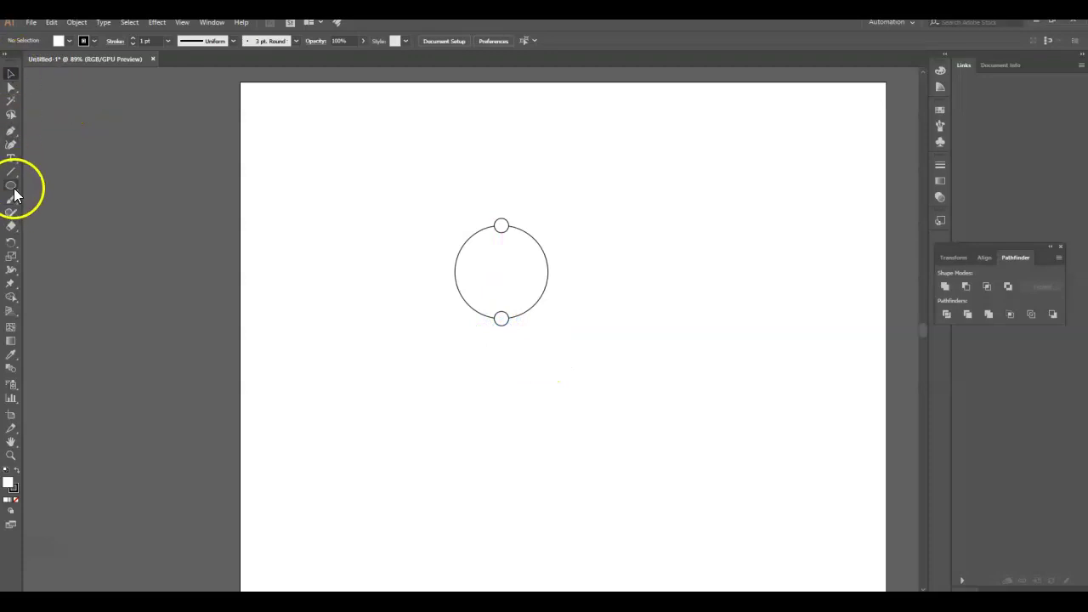
# Select all three circles and merge them with Unite in the Pathfinder panel
pyautogui.moveTo(430, 179); pyautogui.dragTo(571, 338)
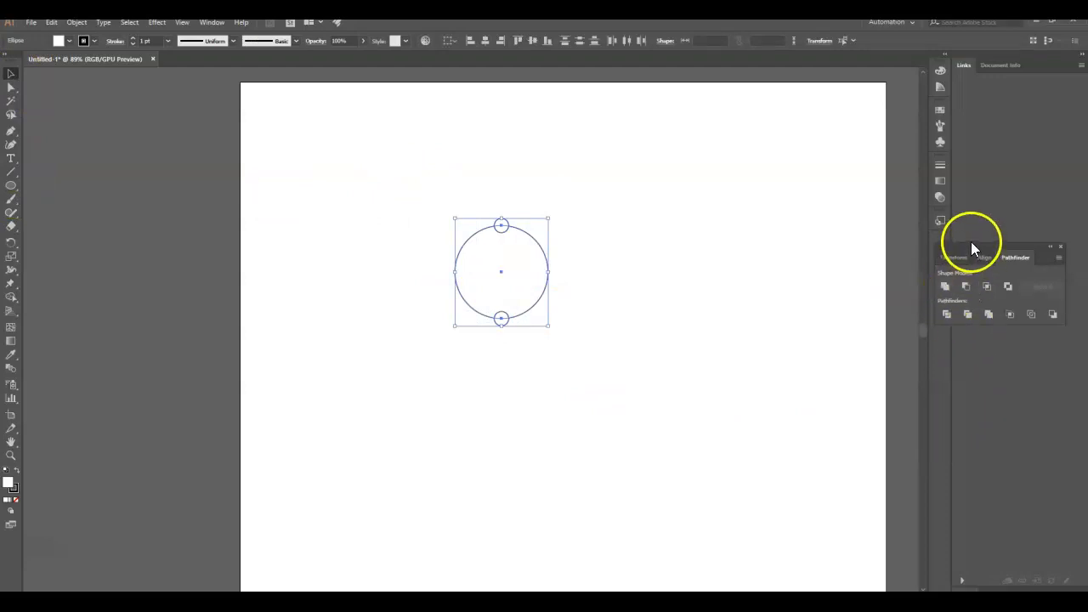
pyautogui.moveTo(962, 248); pyautogui.dragTo(791, 153)
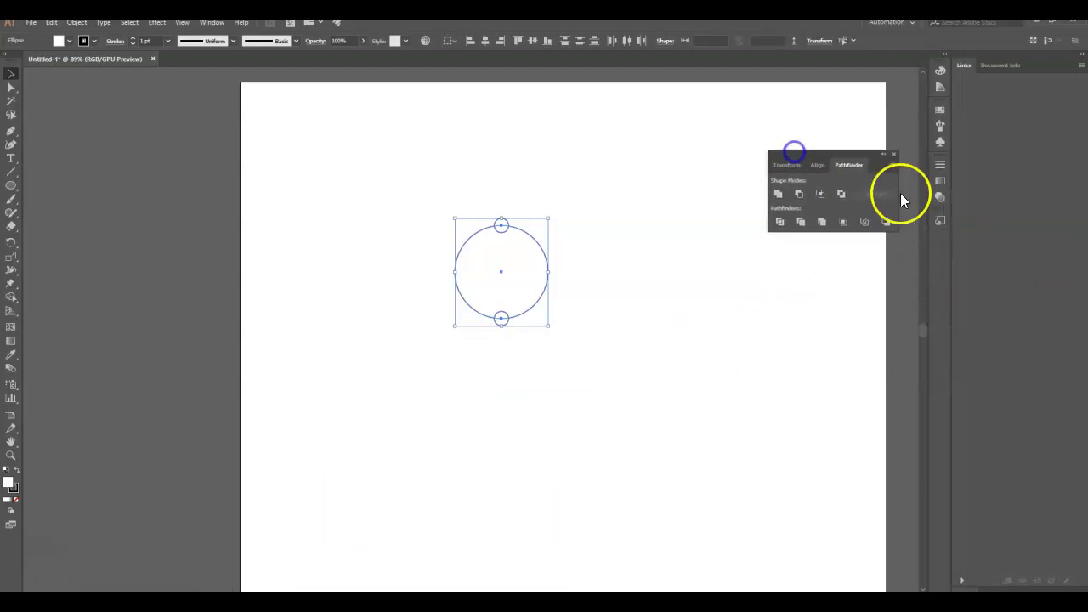
pyautogui.moveTo(855, 160); pyautogui.dragTo(855, 160)
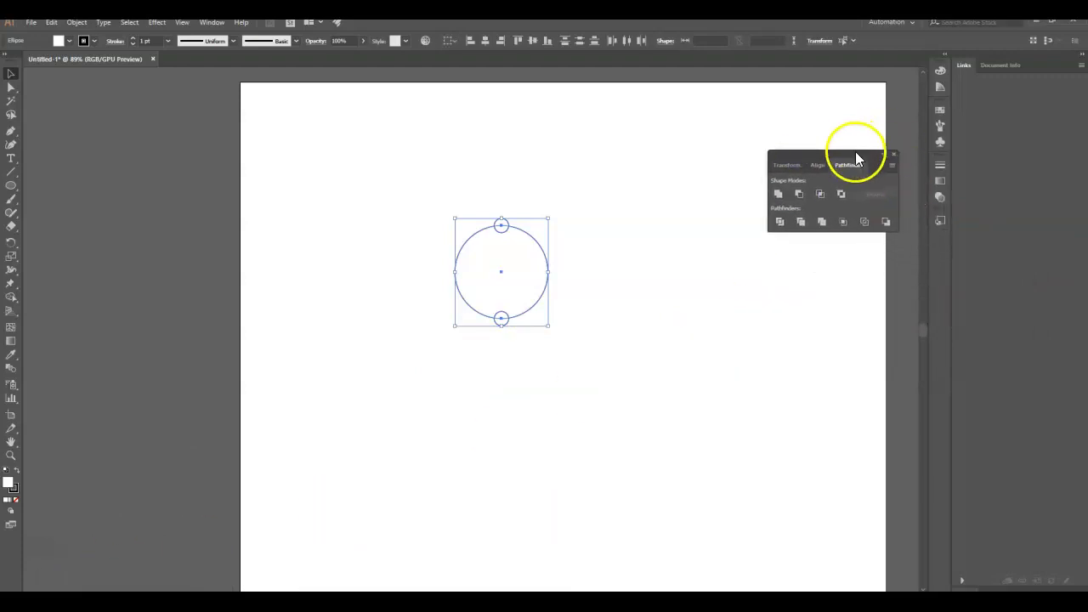
pyautogui.click(776, 194)
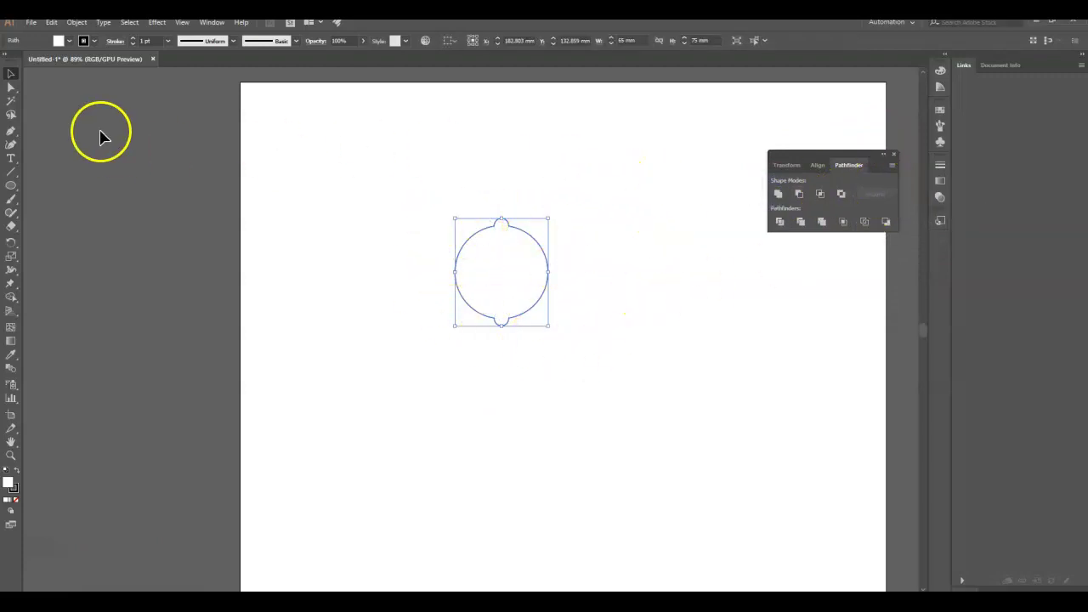
# Create a 5 x 5 mm circle with the Ellipse tool dialog
pyautogui.click(10, 184)
pyautogui.click(485, 159)
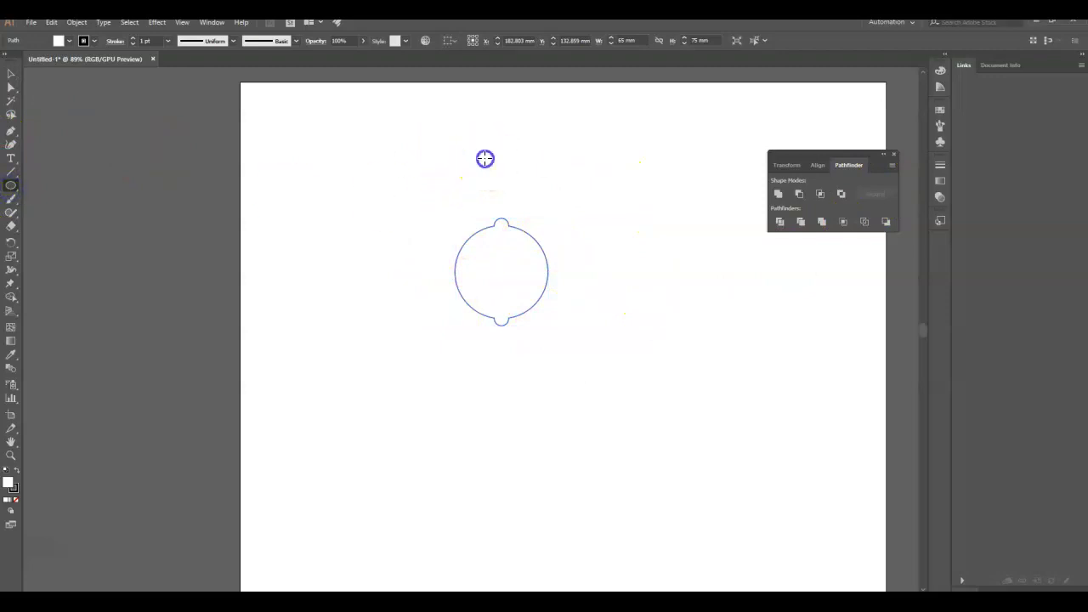
pyautogui.write('5')
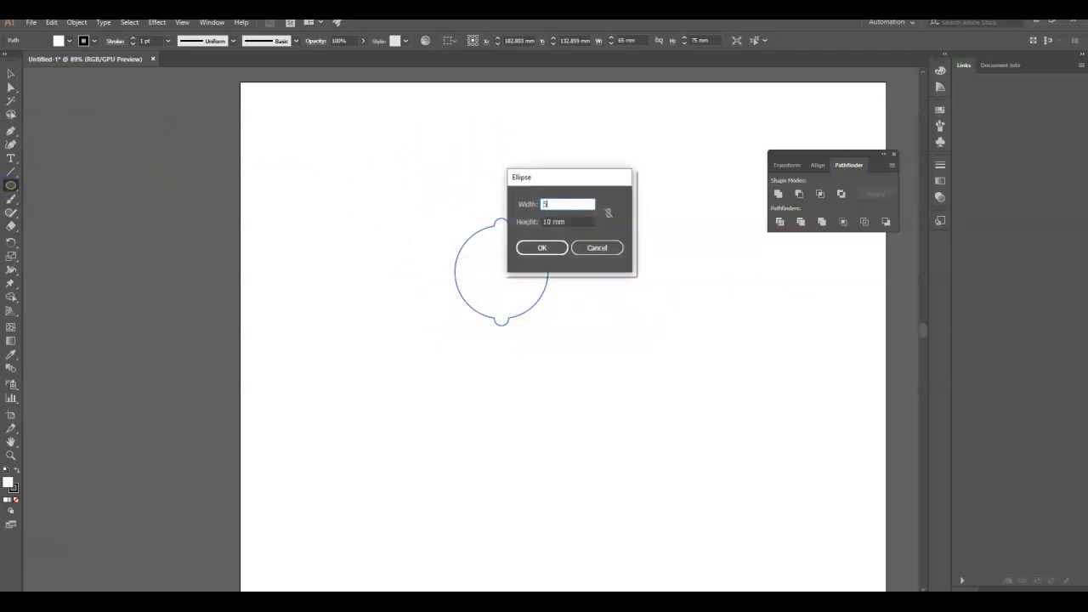
pyautogui.press('Tab')
pyautogui.write('5')
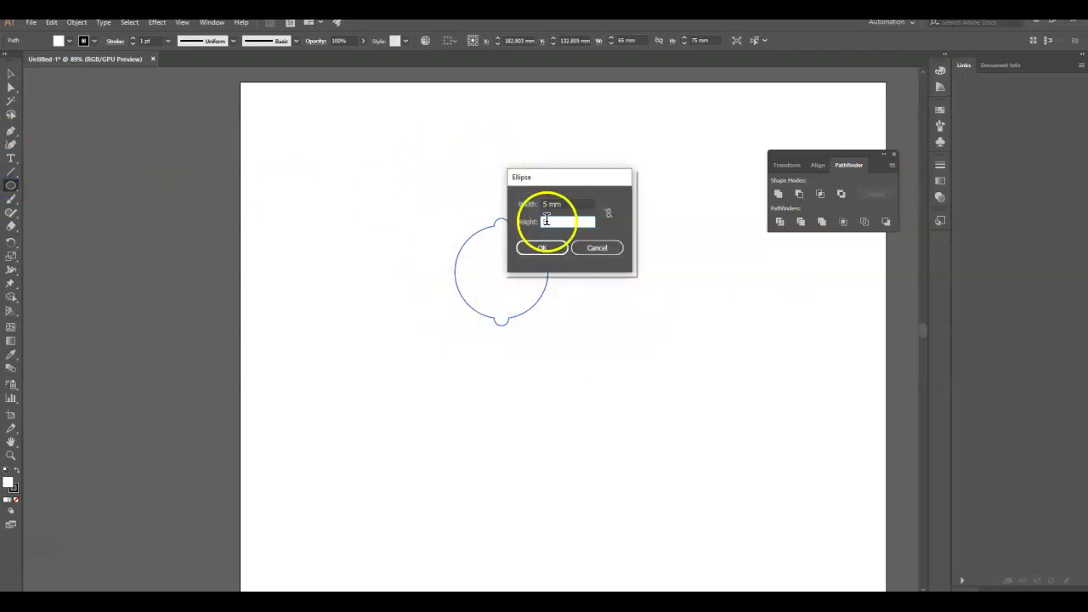
pyautogui.click(542, 248)
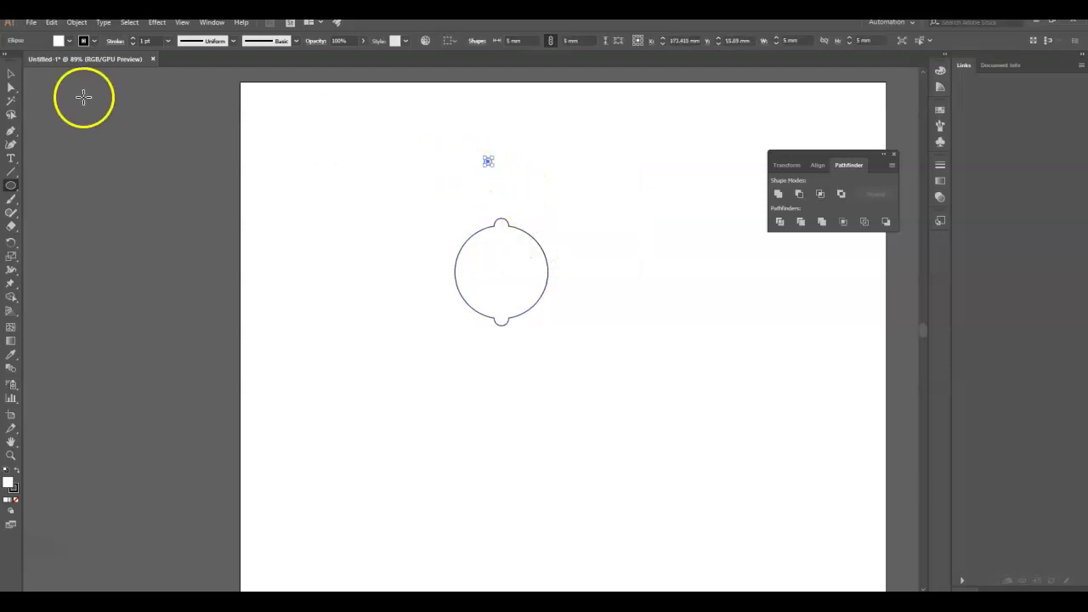
# Centre the 5 mm circle on the top bump and duplicate it
pyautogui.click(10, 80)
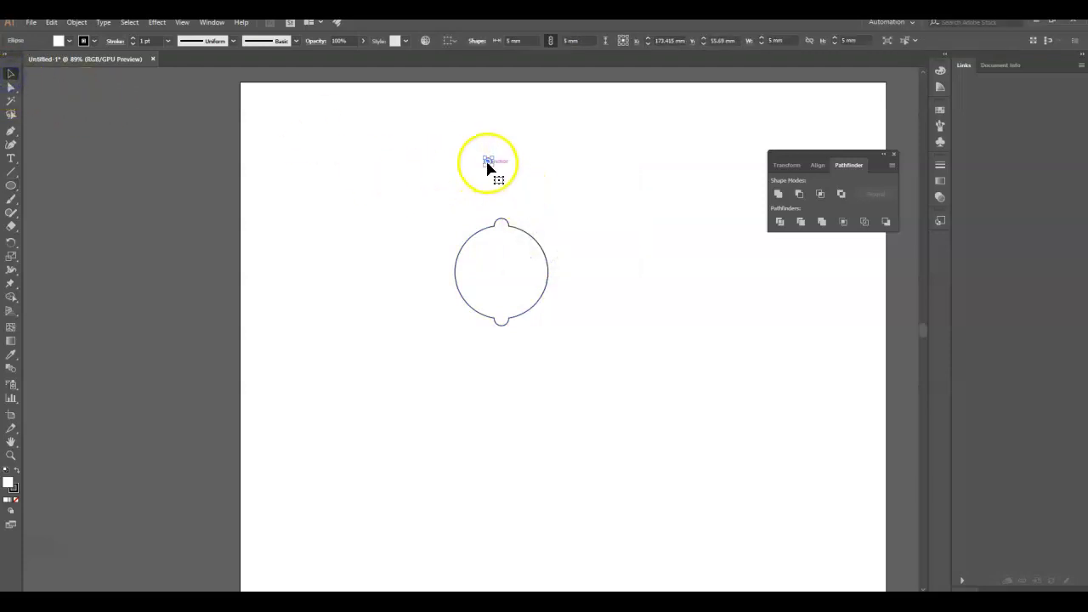
pyautogui.moveTo(487, 167); pyautogui.dragTo(500, 225)
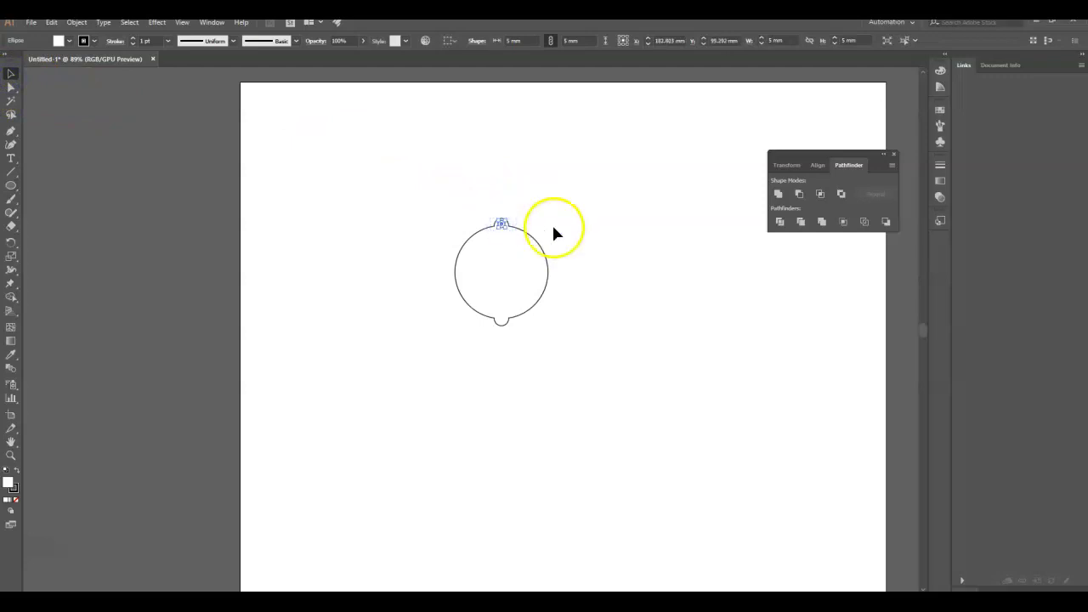
pyautogui.hotkey('ctrl', 'c')
pyautogui.hotkey('ctrl', 'v')
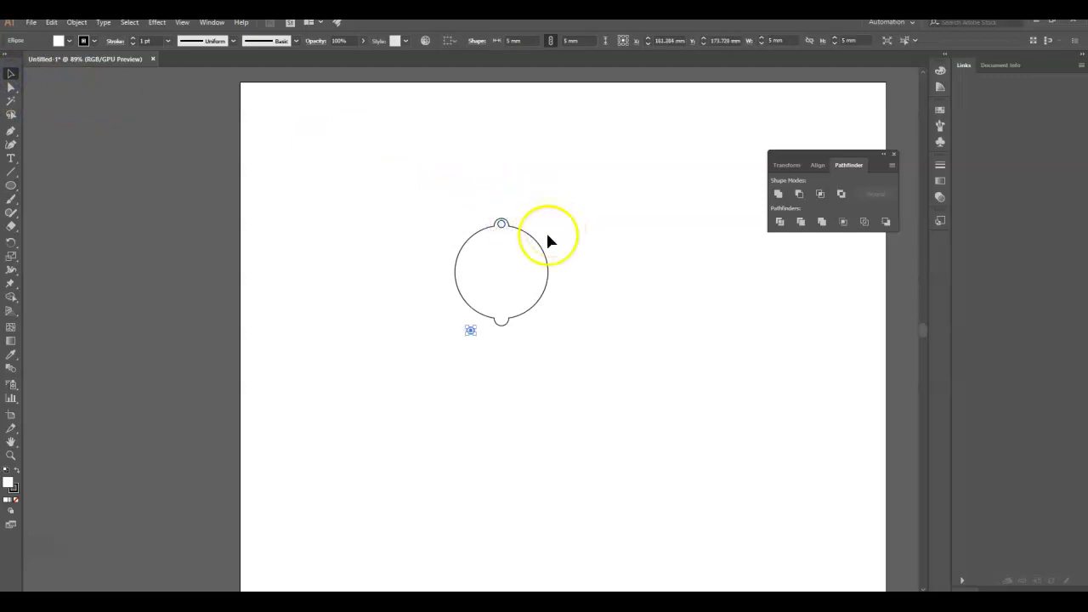
# Centre the duplicate 5 mm circle on the outline's bottom bump
pyautogui.moveTo(473, 334)
pyautogui.mouseDown()
pyautogui.moveTo(520, 313)
pyautogui.moveTo(501, 318)
pyautogui.moveTo(488, 342)
pyautogui.moveTo(472, 332)
pyautogui.mouseUp()
pyautogui.click(510, 216)
pyautogui.click(501, 316)
pyautogui.click(505, 250)
pyautogui.click(504, 348)
pyautogui.moveTo(473, 332); pyautogui.dragTo(505, 323)
pyautogui.click(592, 282)
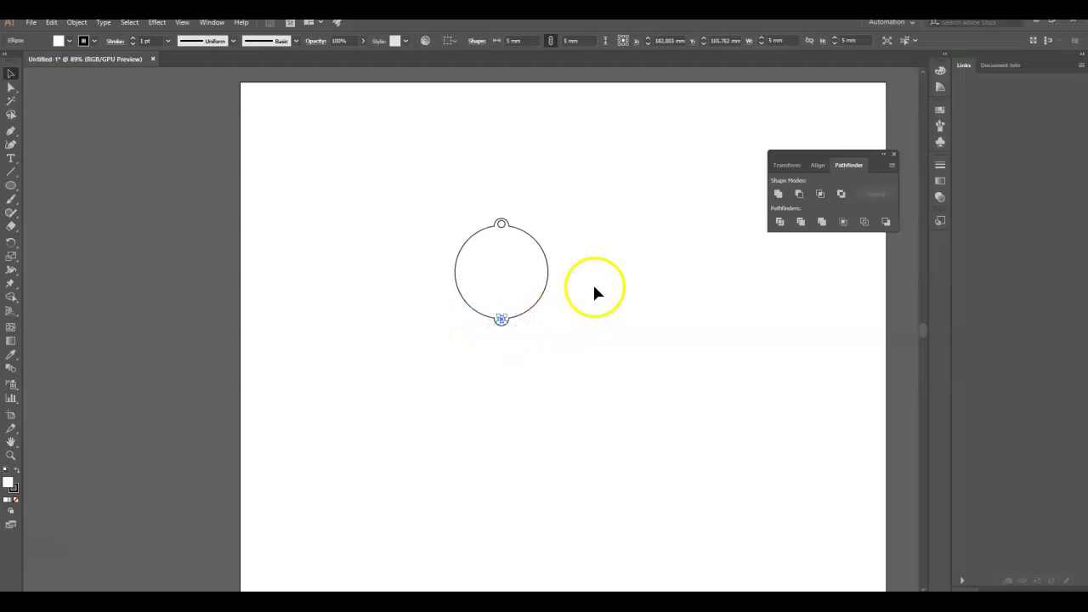
pyautogui.click(426, 181)
# Select the outline and both holes and set their fill to None
pyautogui.moveTo(425, 182); pyautogui.dragTo(598, 350)
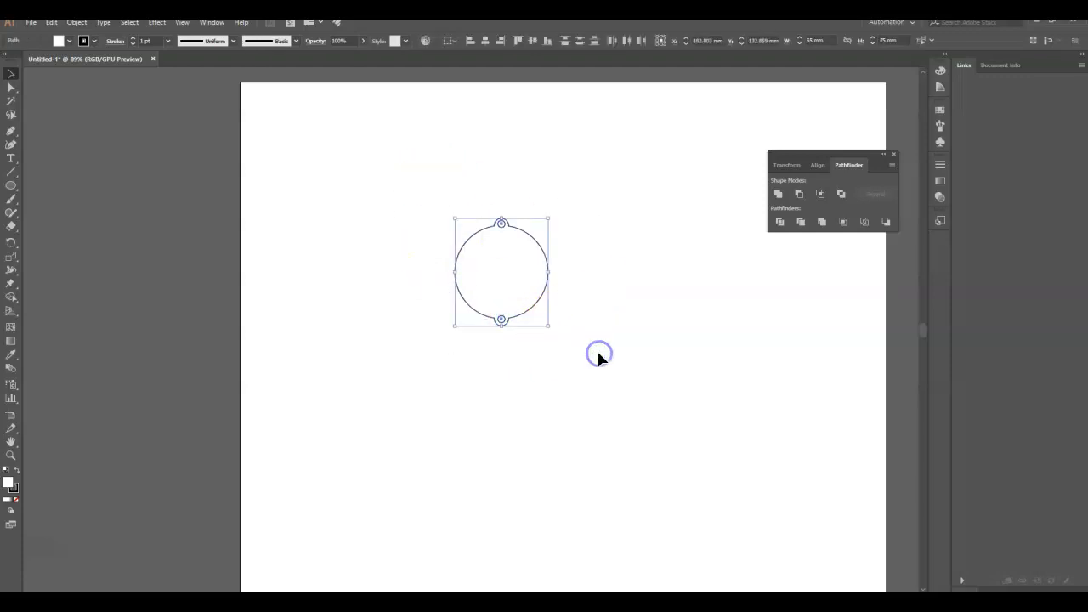
pyautogui.click(69, 42)
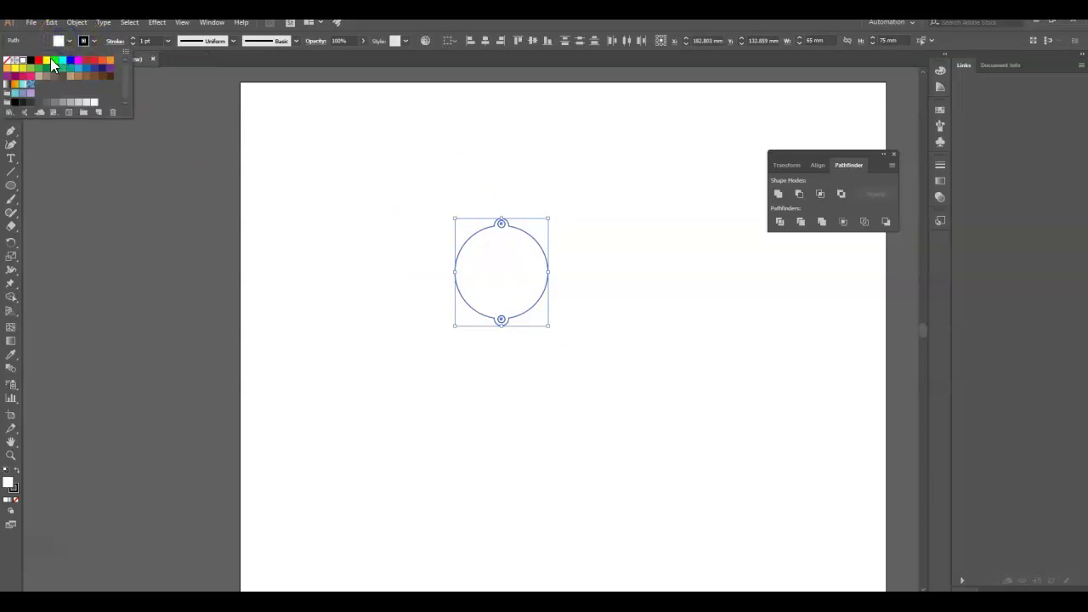
pyautogui.click(48, 62)
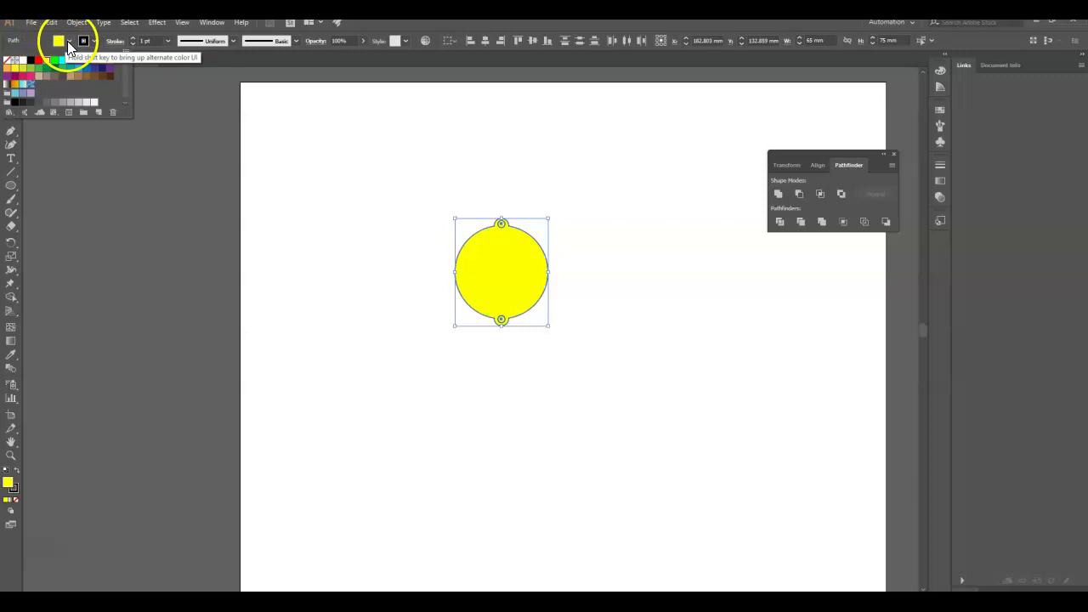
pyautogui.click(69, 43)
pyautogui.click(69, 44)
pyautogui.click(9, 61)
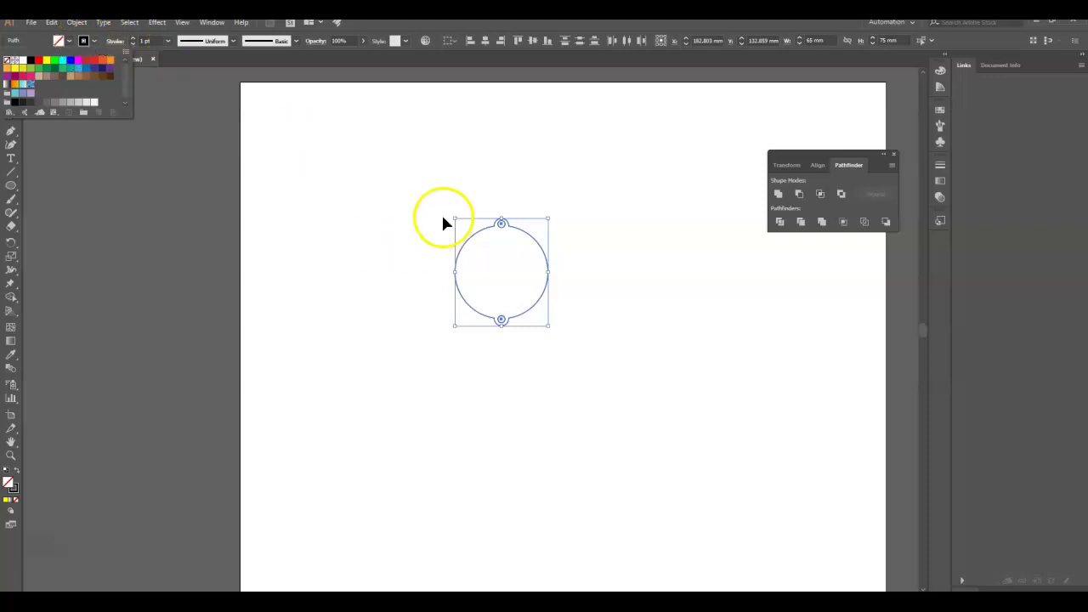
# Give the selection a red stroke with a 0.001 pt weight
pyautogui.click(93, 41)
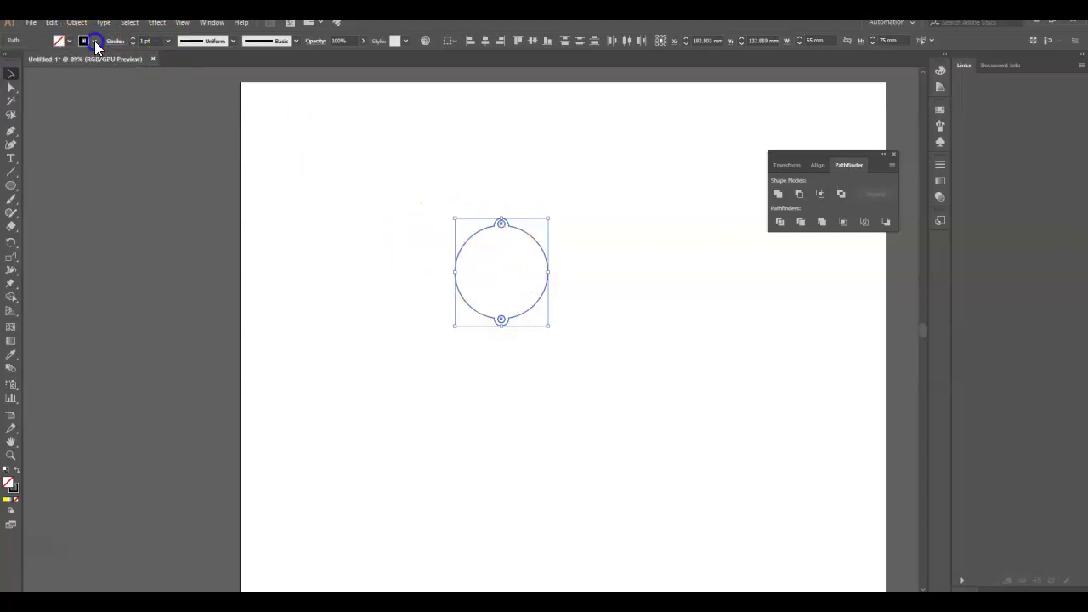
pyautogui.click(93, 40)
pyautogui.click(38, 60)
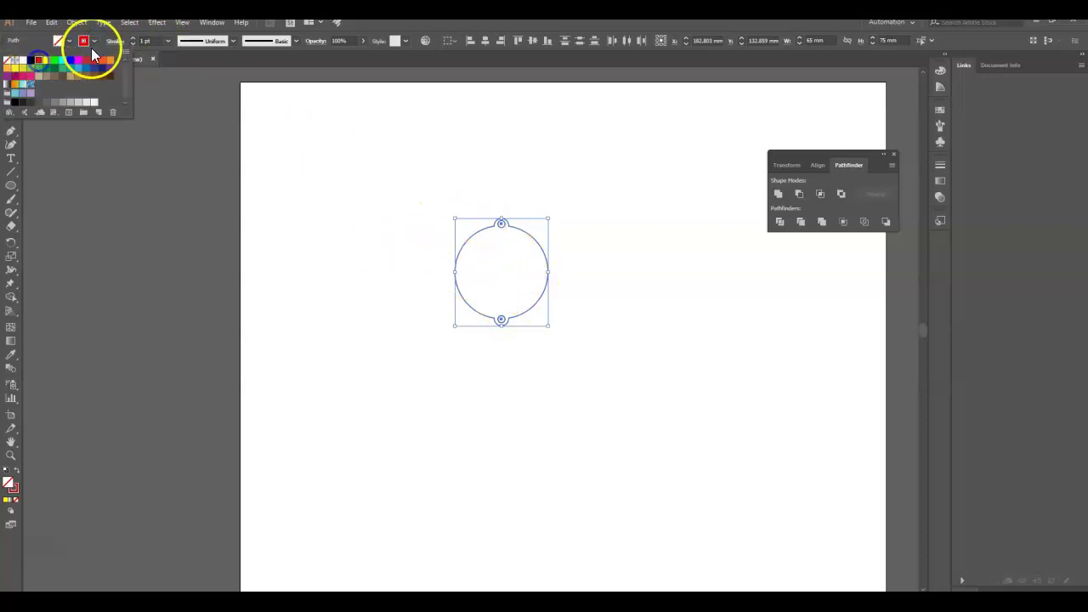
pyautogui.click(94, 41)
pyautogui.click(94, 40)
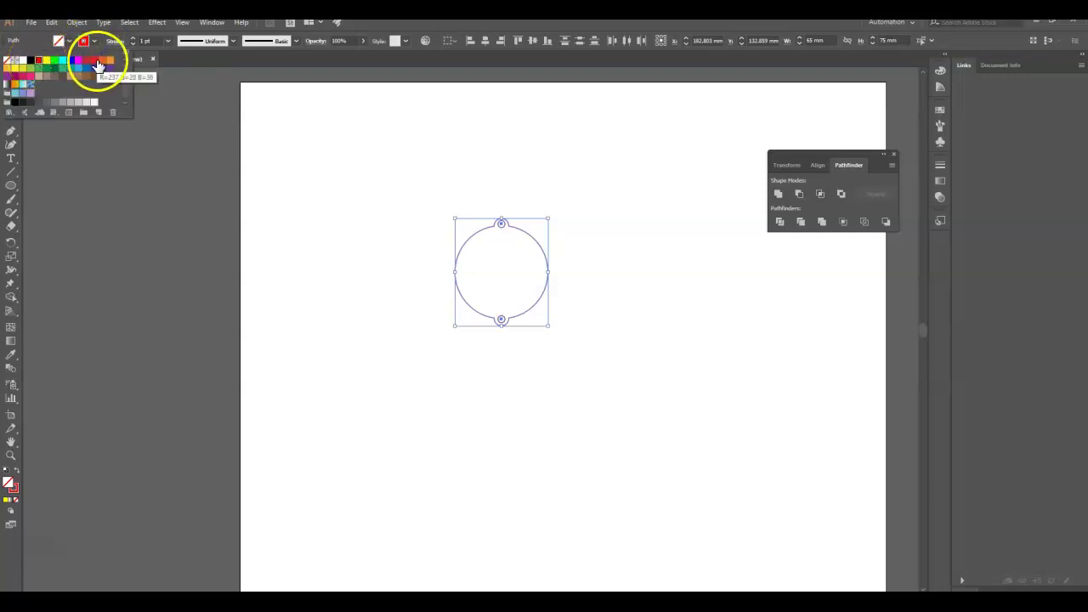
pyautogui.click(153, 41)
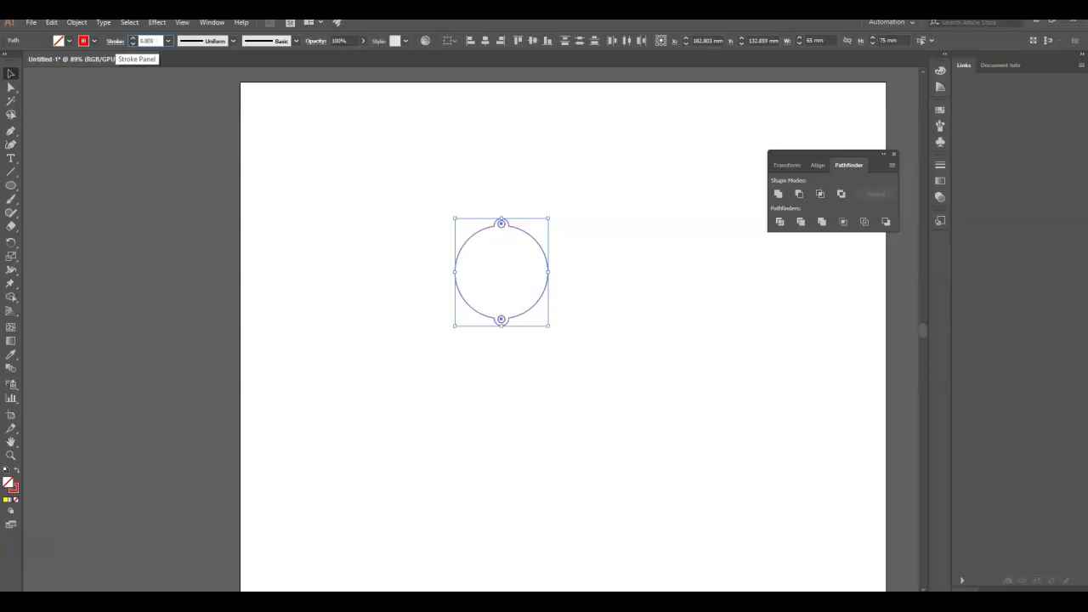
pyautogui.press('Return')
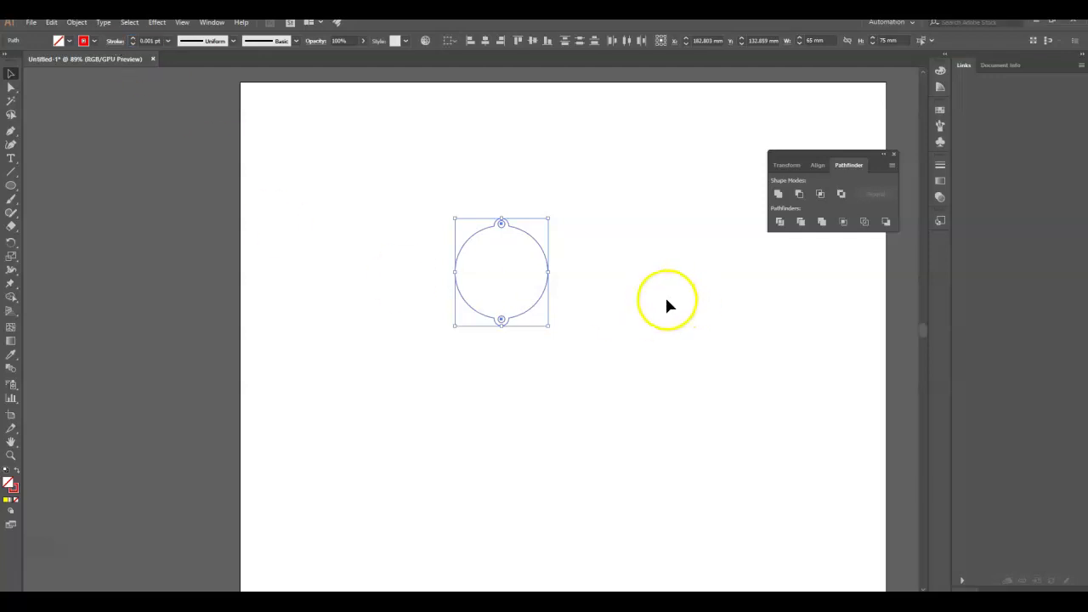
pyautogui.click(667, 305)
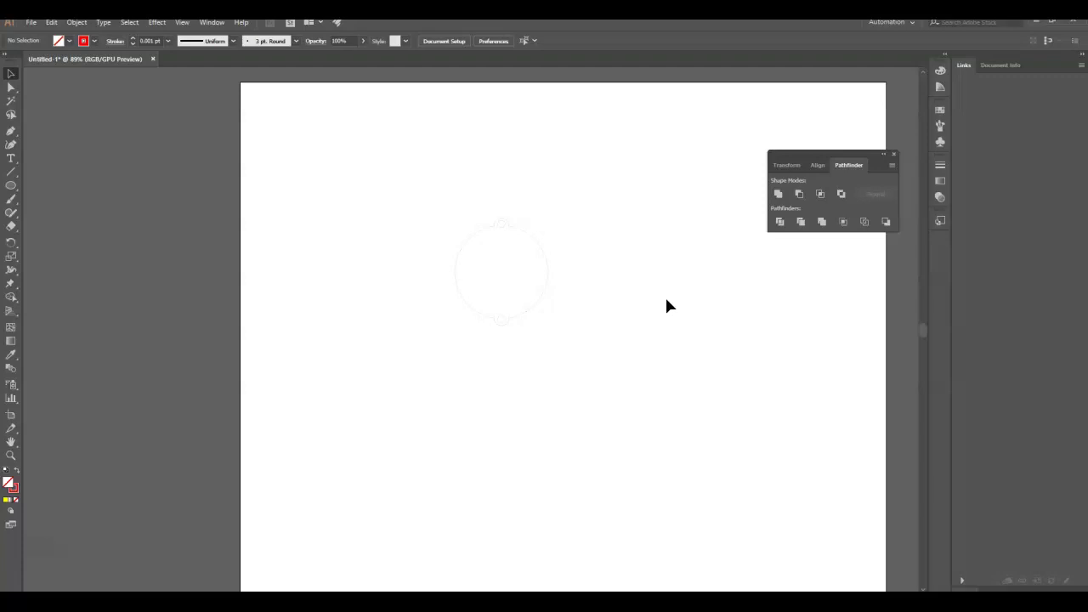
# Save As an Illustrator .ai file on the Desktop under the window's name, accepting default options
pyautogui.click(30, 26)
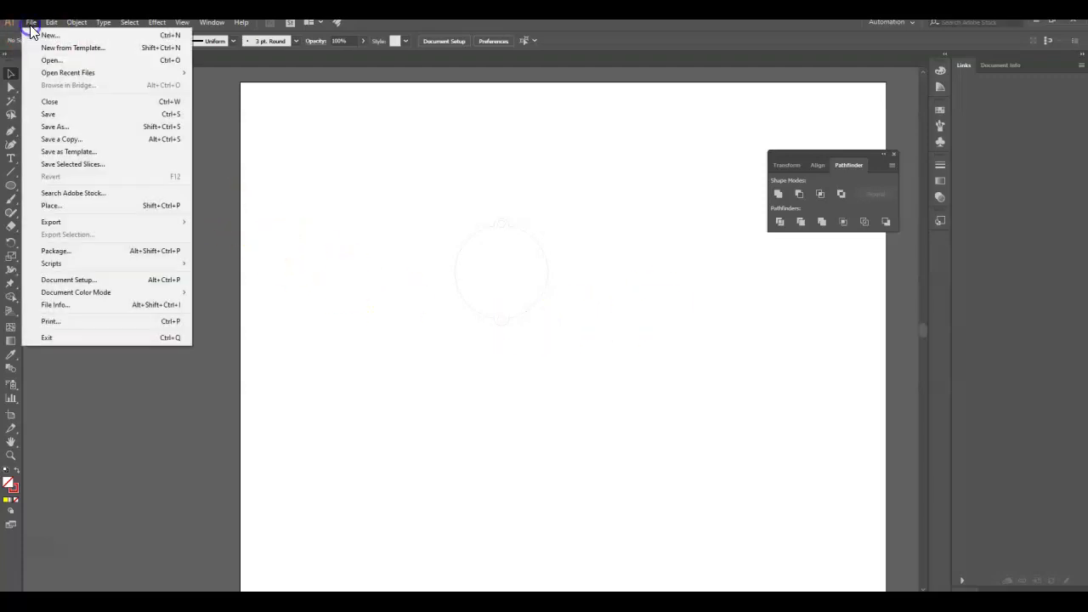
pyautogui.click(64, 129)
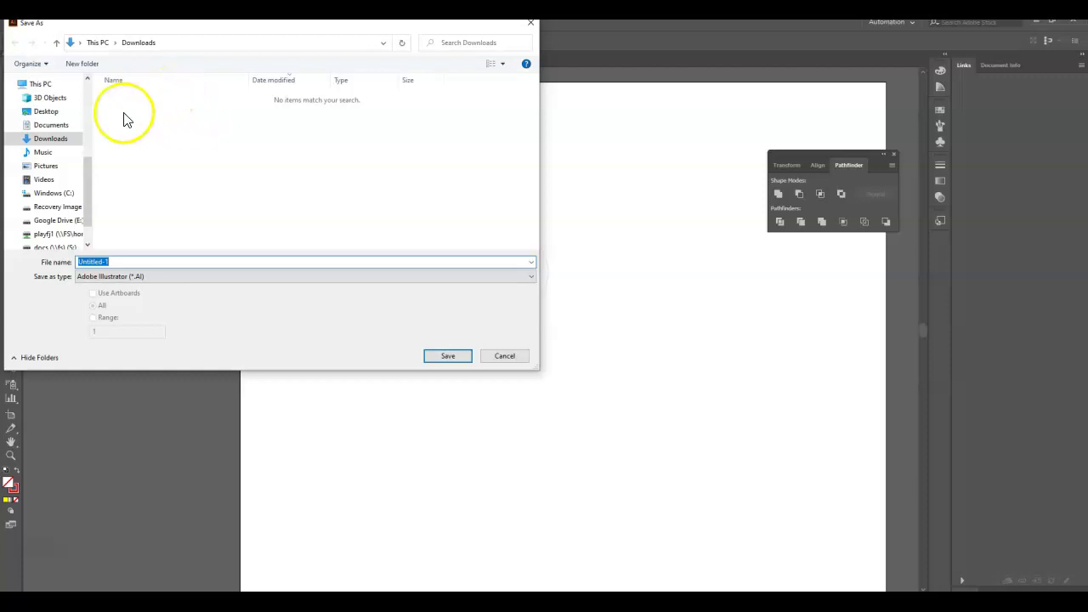
pyautogui.click(44, 112)
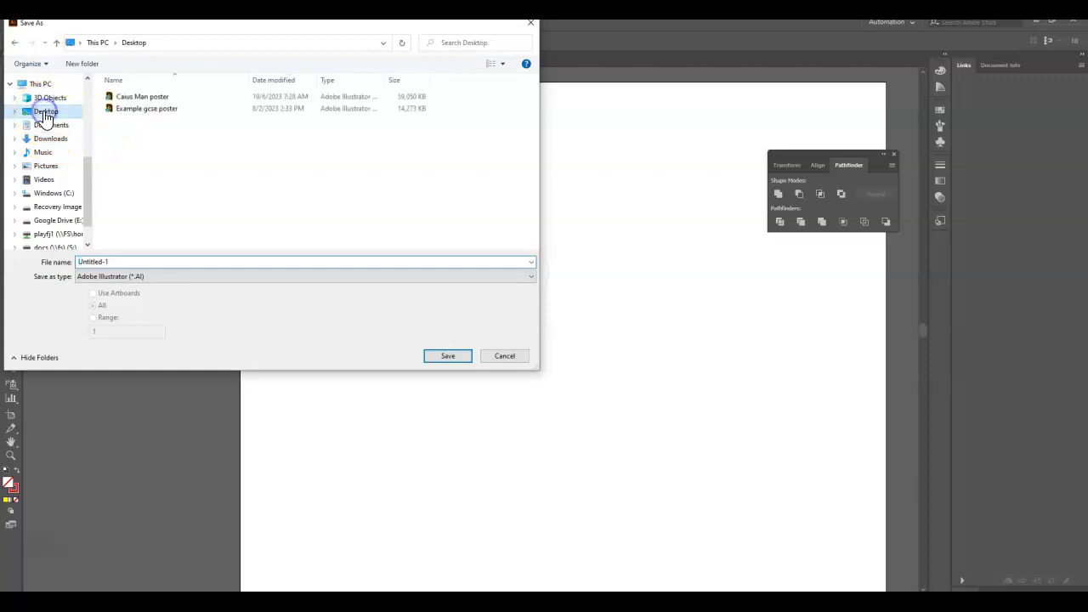
pyautogui.click(125, 262)
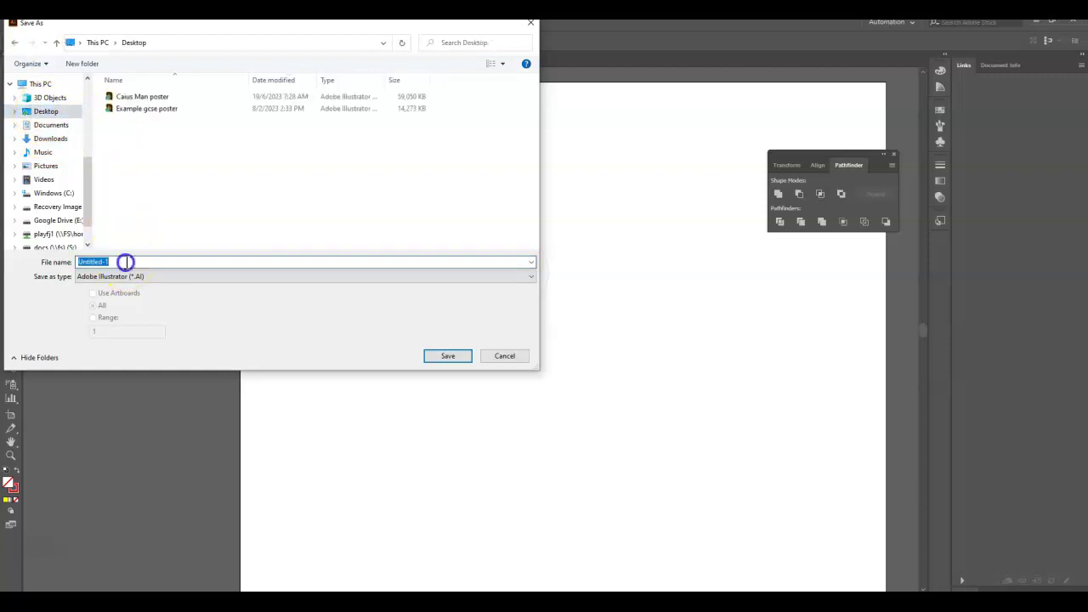
pyautogui.write("Mr Playford's window")
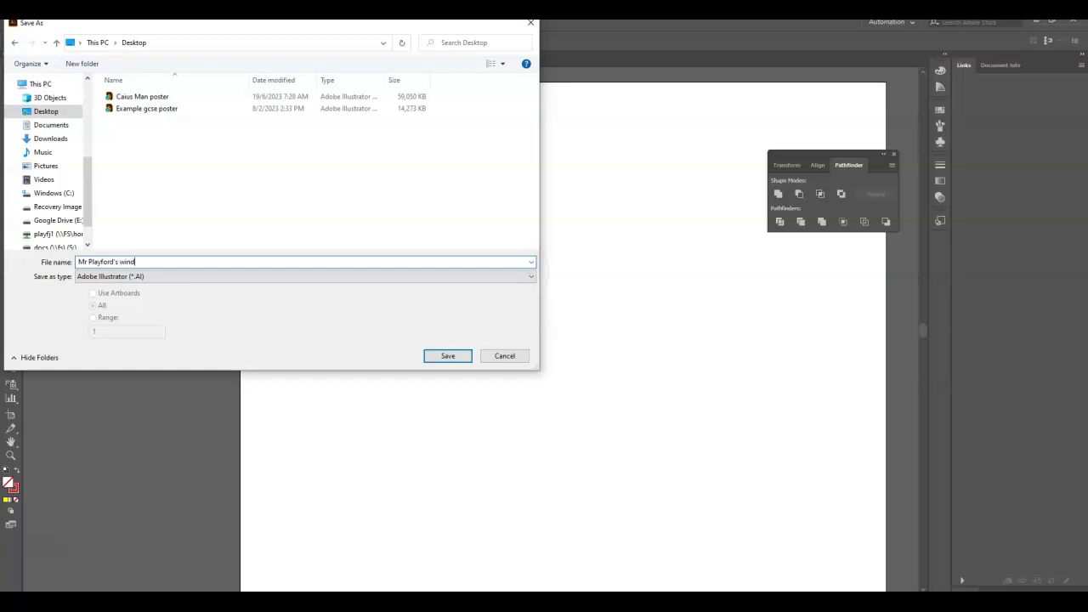
pyautogui.click(441, 360)
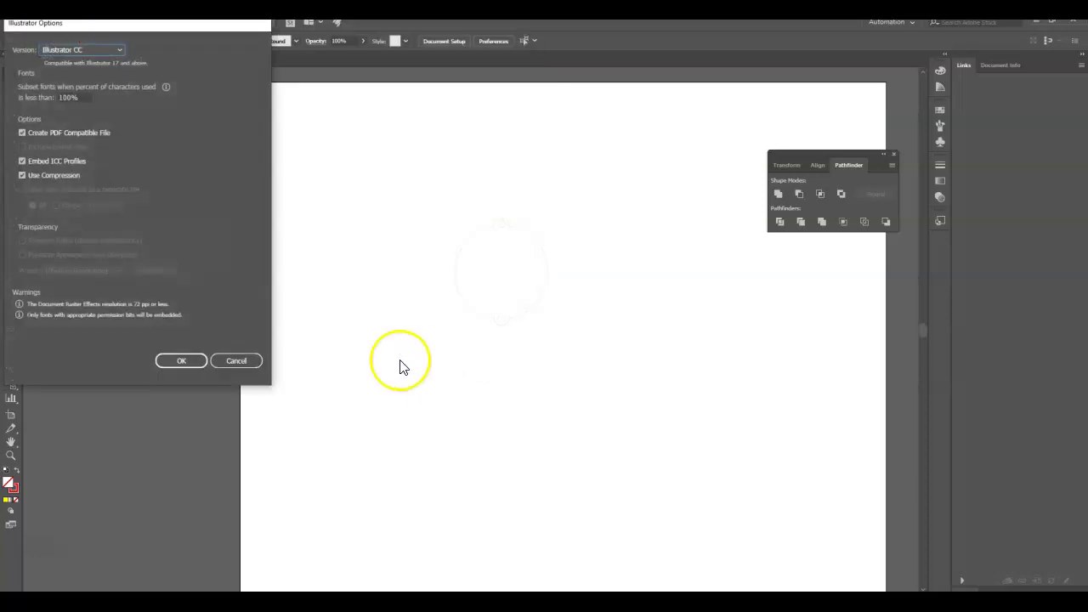
pyautogui.click(181, 361)
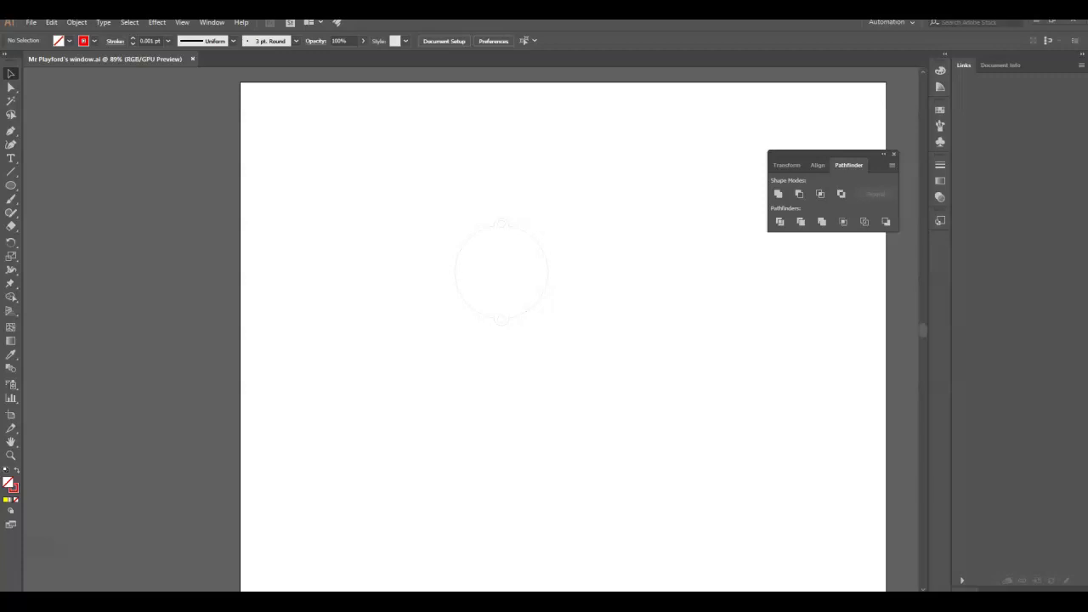
# Address the Gmail compose message to the matching contact
pyautogui.moveTo(573, 190); pyautogui.dragTo(281, 80)
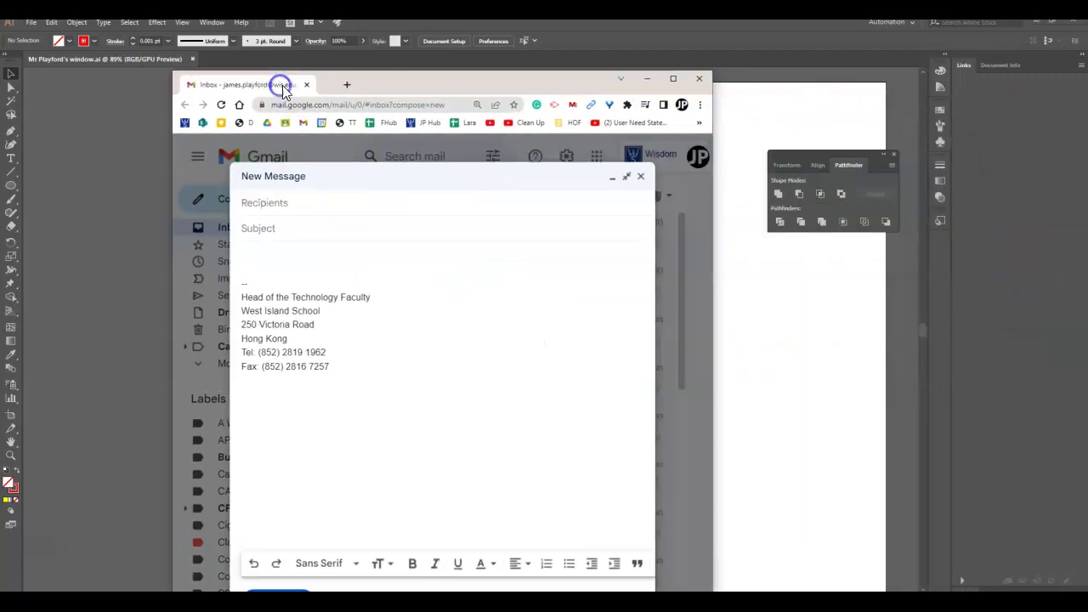
pyautogui.click(272, 202)
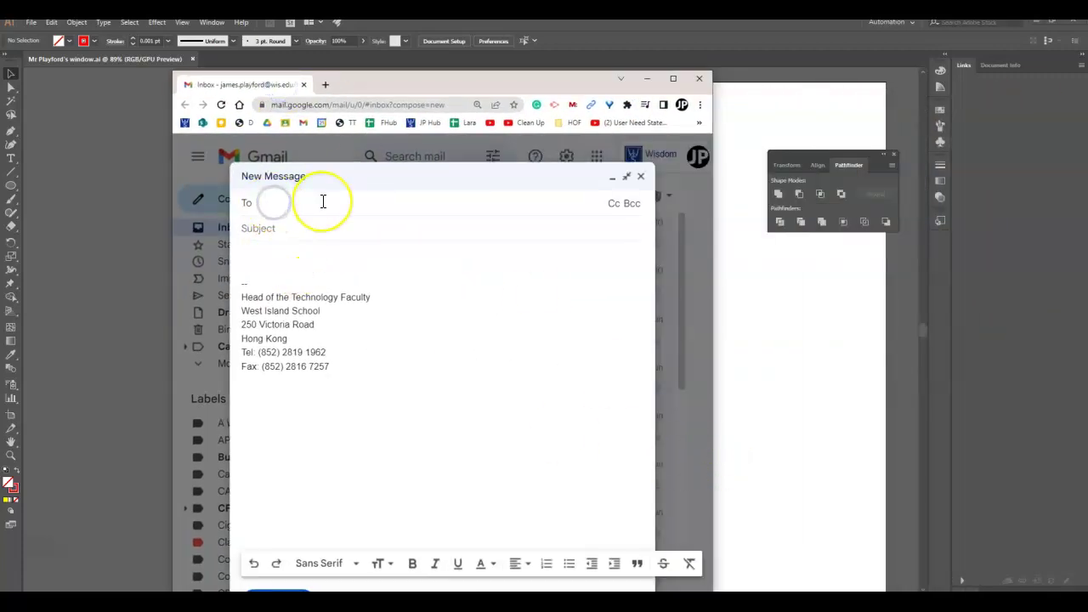
pyautogui.write('james')
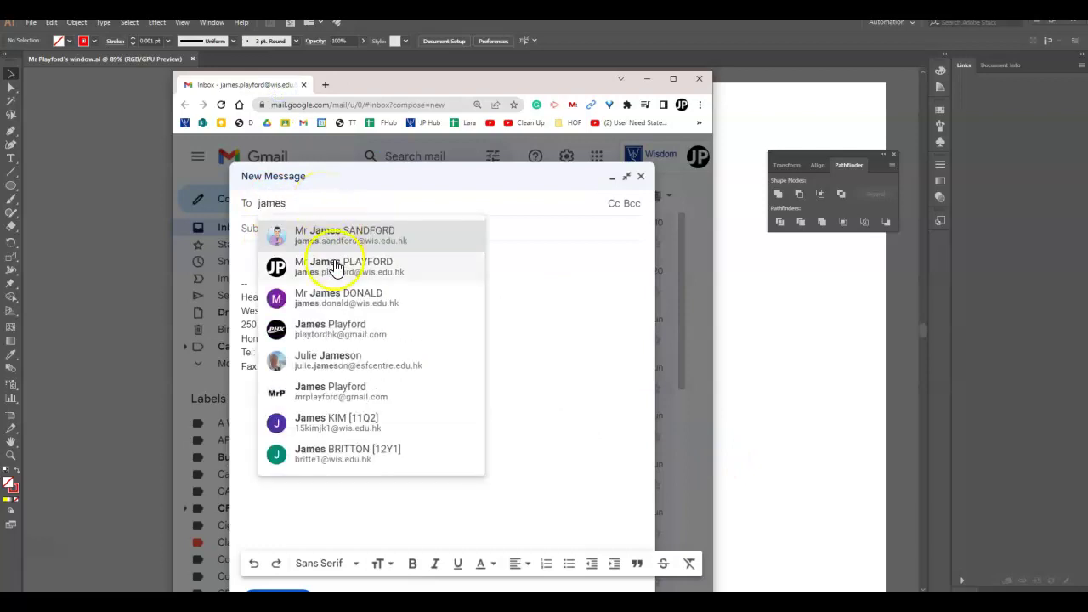
pyautogui.click(334, 264)
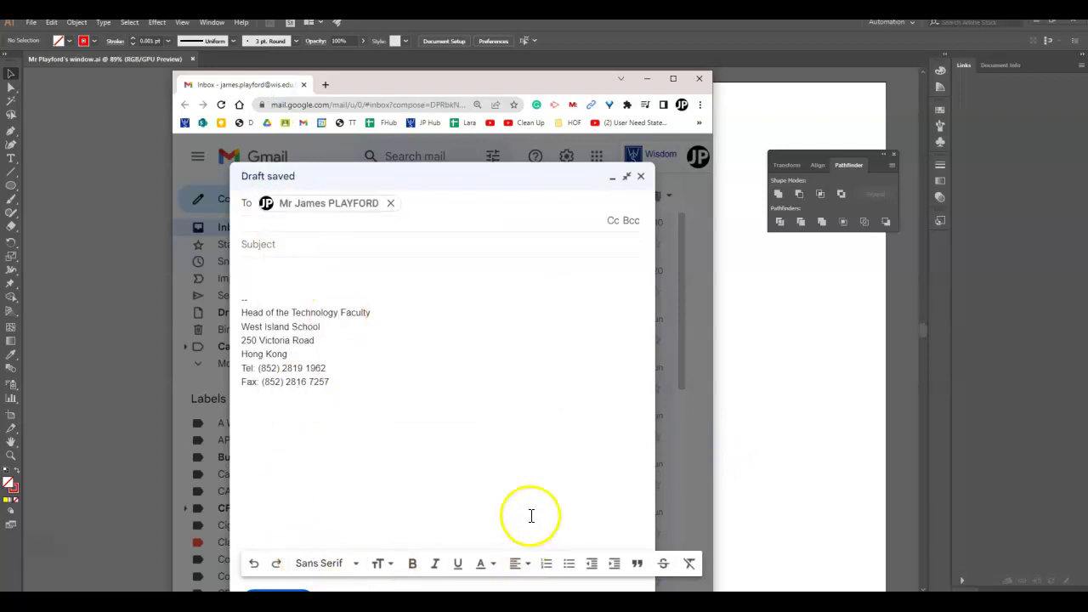
# Attach the saved .ai window design file from the Desktop
pyautogui.moveTo(452, 80); pyautogui.dragTo(427, 29)
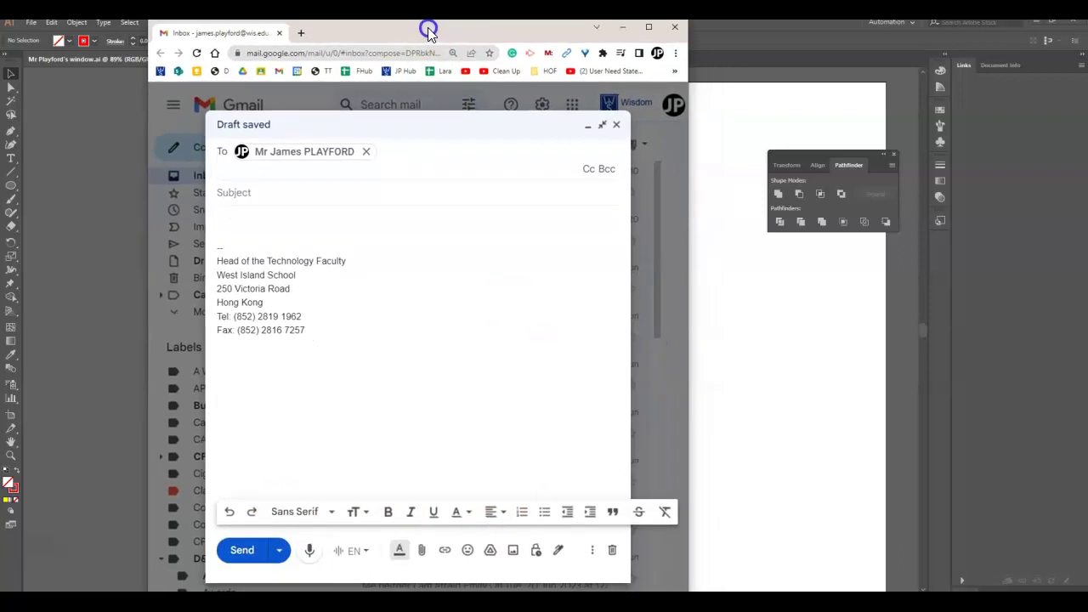
pyautogui.click(421, 550)
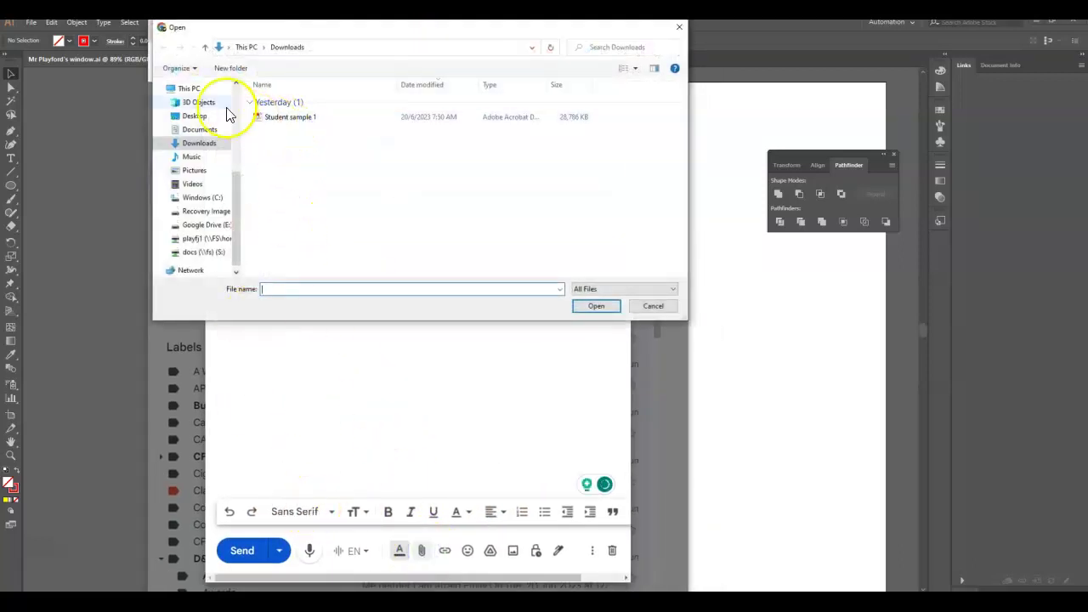
pyautogui.click(195, 115)
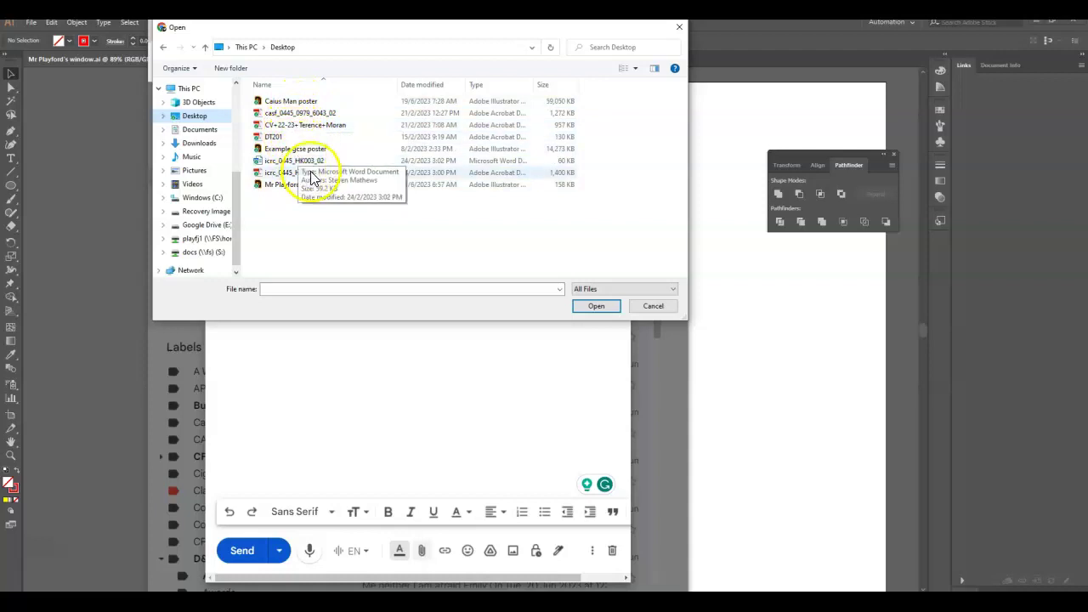
pyautogui.click(303, 185)
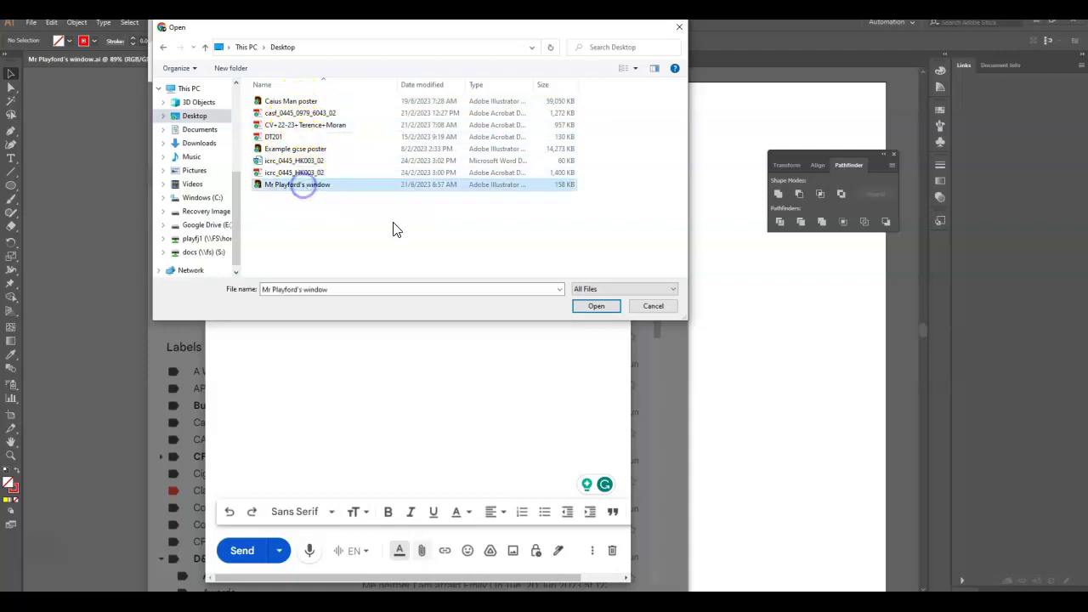
pyautogui.click(584, 304)
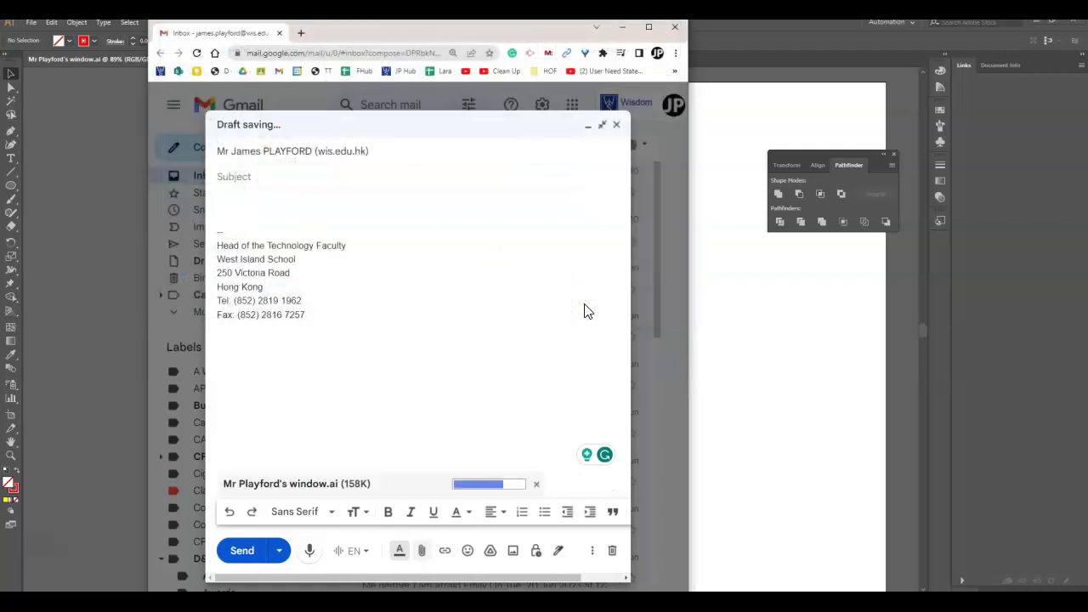